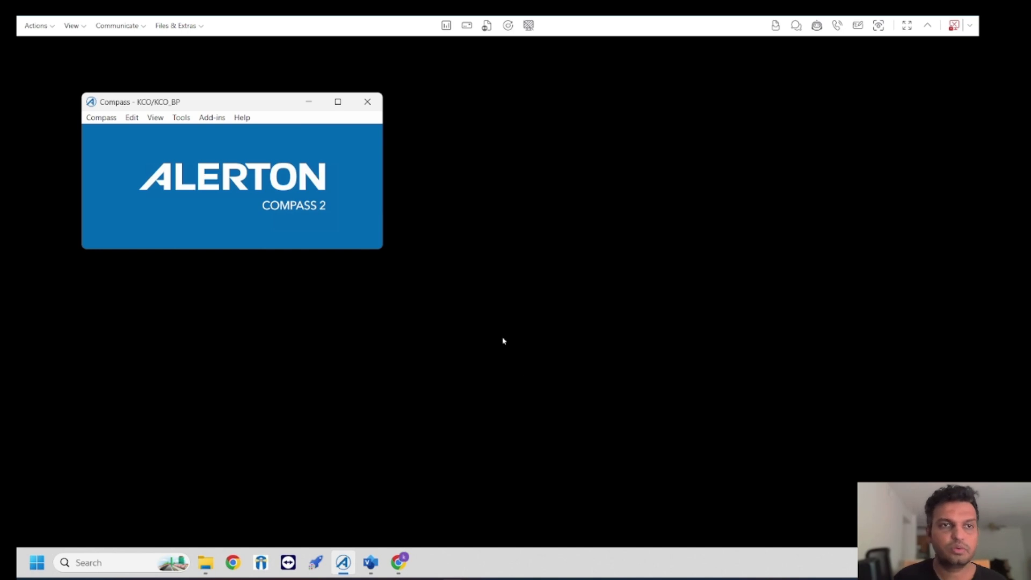
Open the Schedule Points list from the Compass menu and move it up and to the right.
click(97, 121)
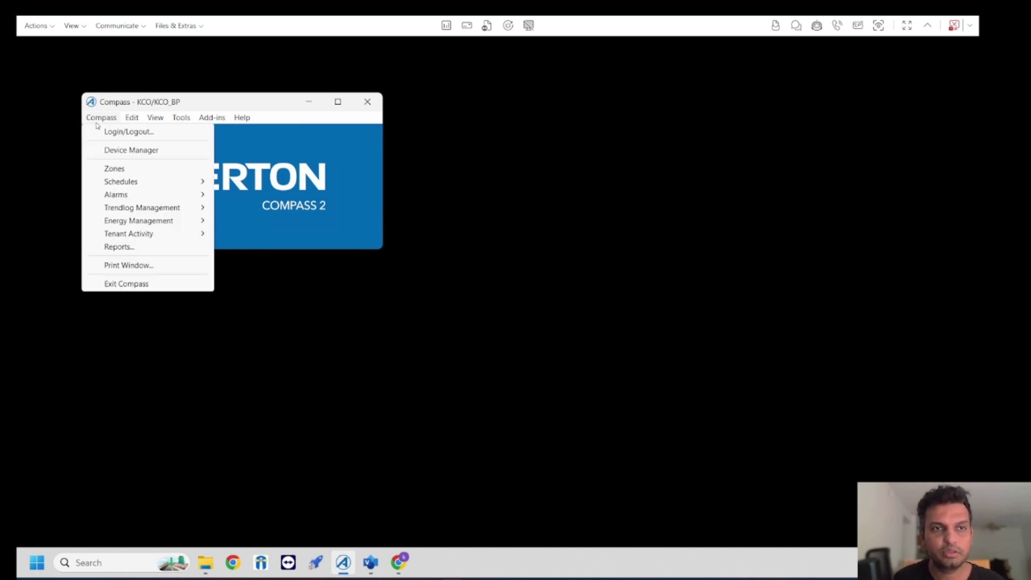
mouse_move(132, 187)
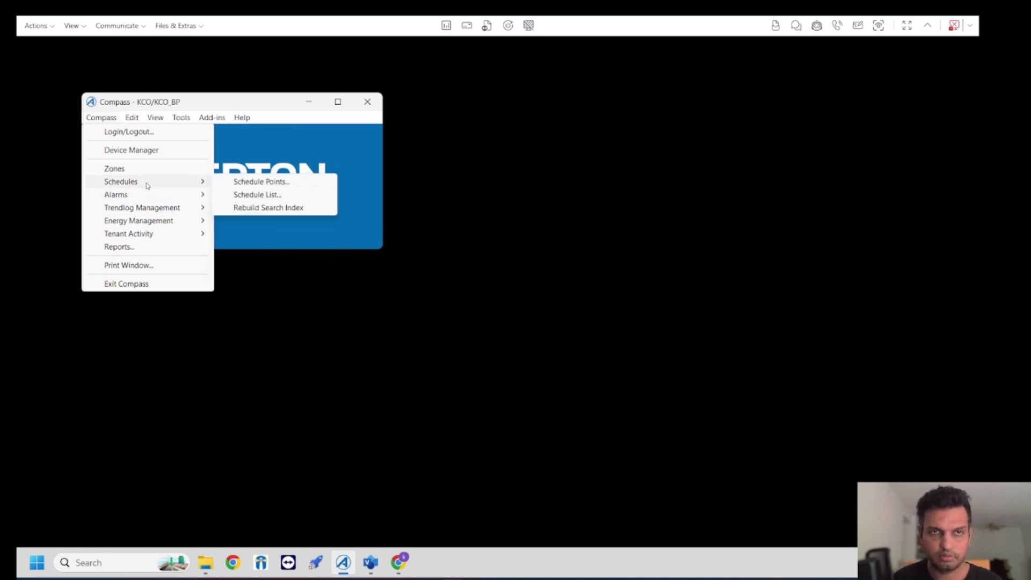
click(261, 182)
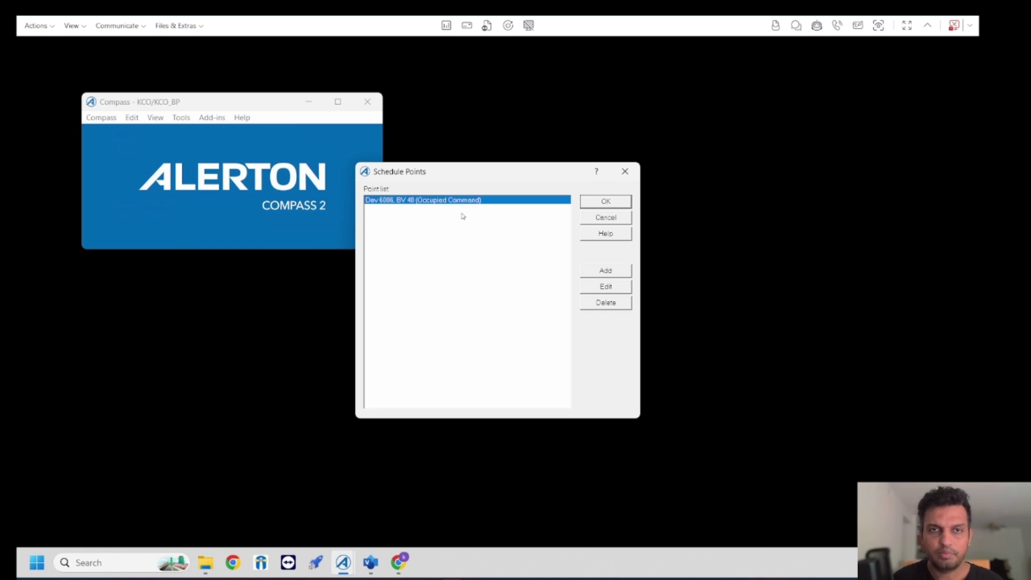
drag(470, 179, 505, 110)
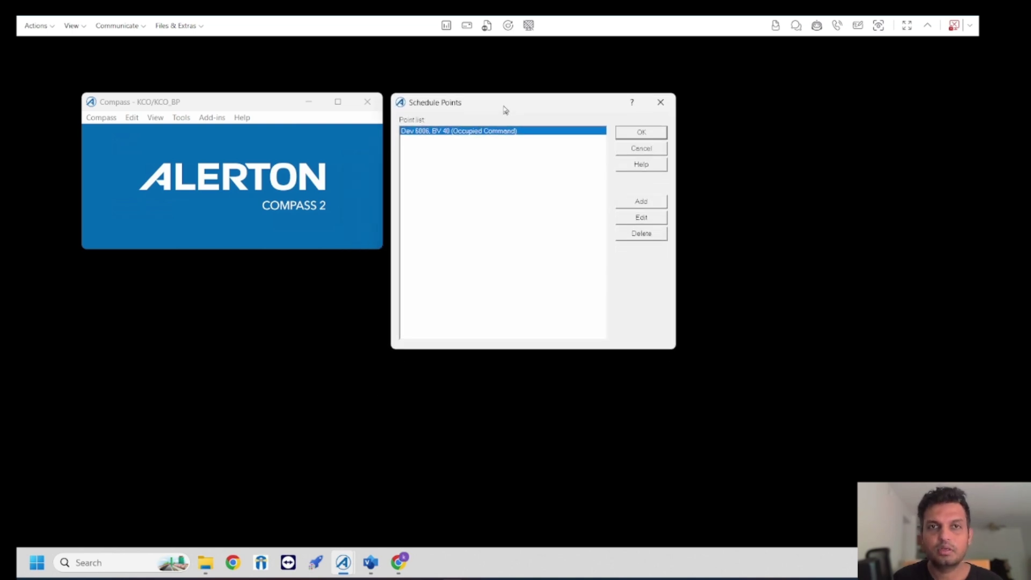
Add a new scheduled point for device 6001 (Test Board VAV-VIP), keeping point number BV 40.
click(656, 203)
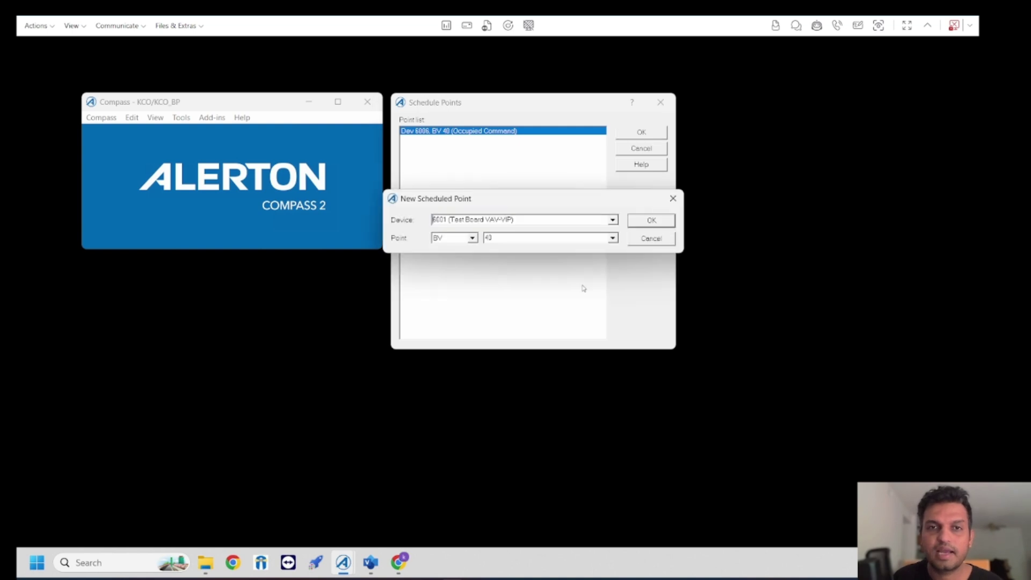
click(612, 219)
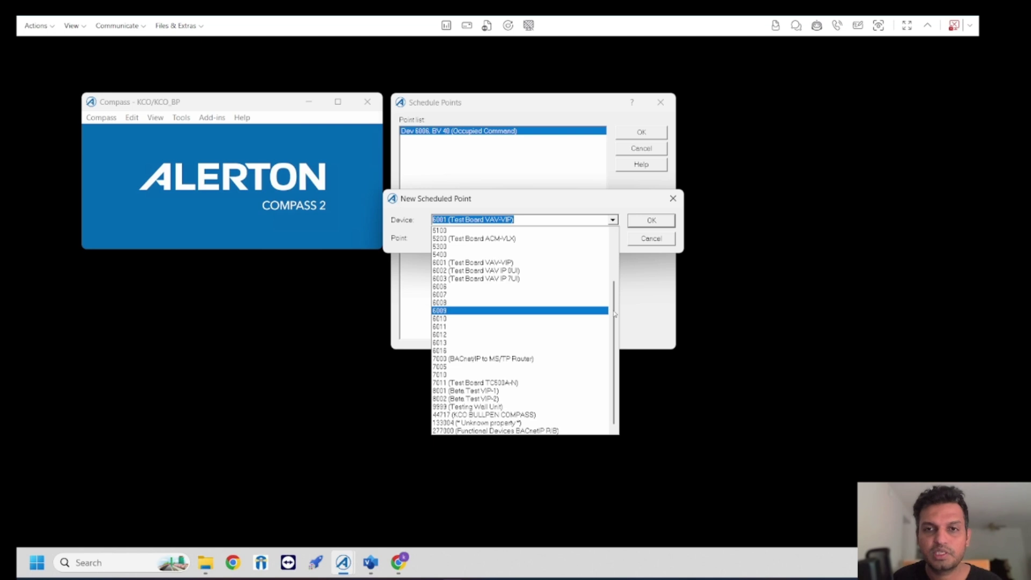
drag(613, 314, 614, 307)
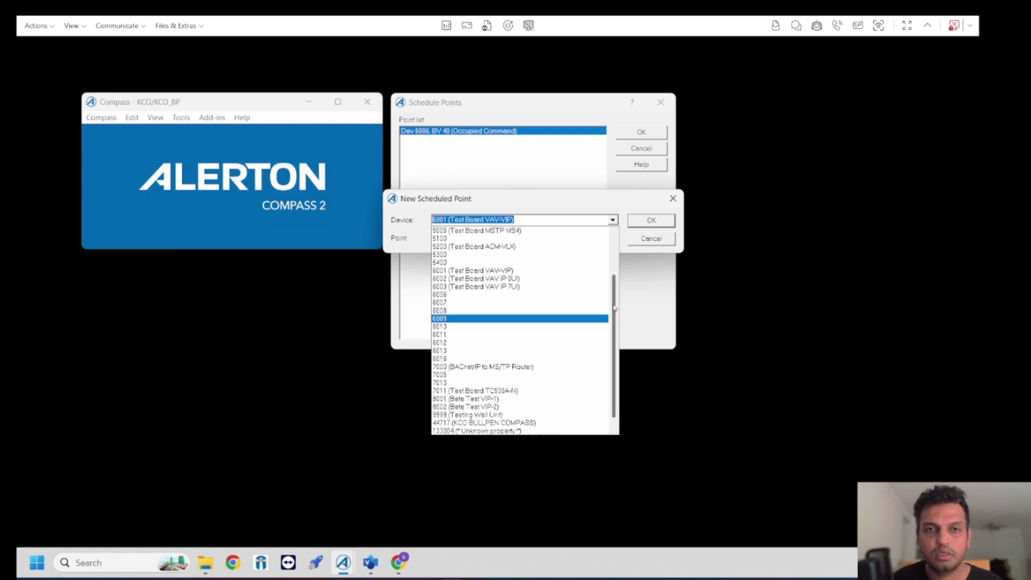
click(494, 272)
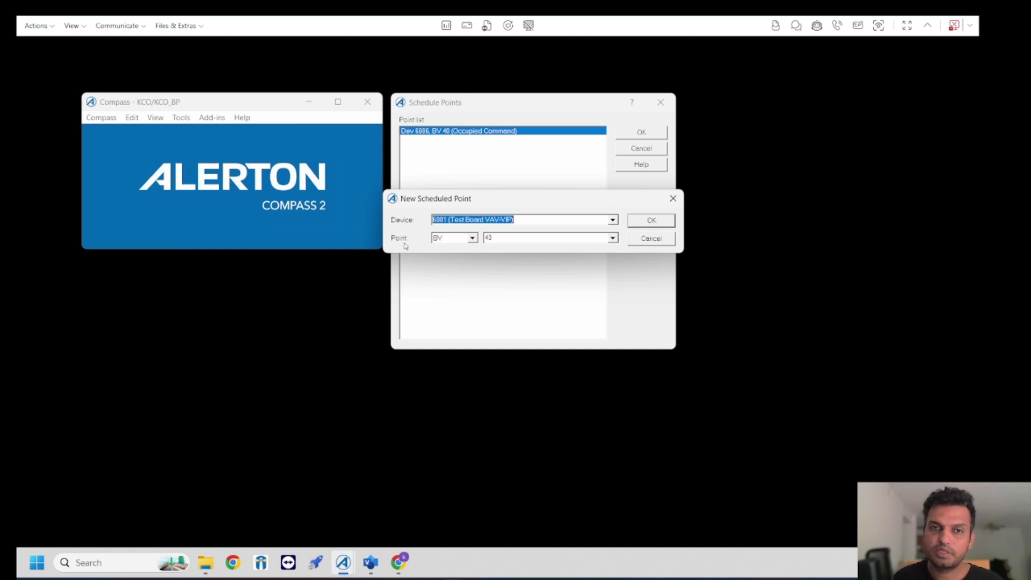
click(613, 237)
click(612, 238)
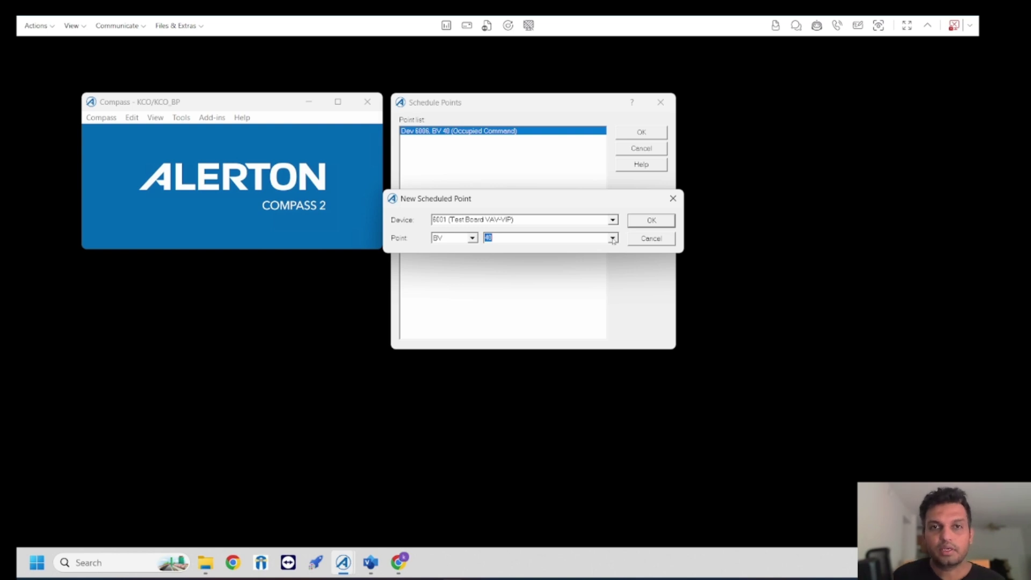
Confirm the point, host the new schedules on device 6001, and rename the standard schedule 'Pump Standard'.
click(651, 220)
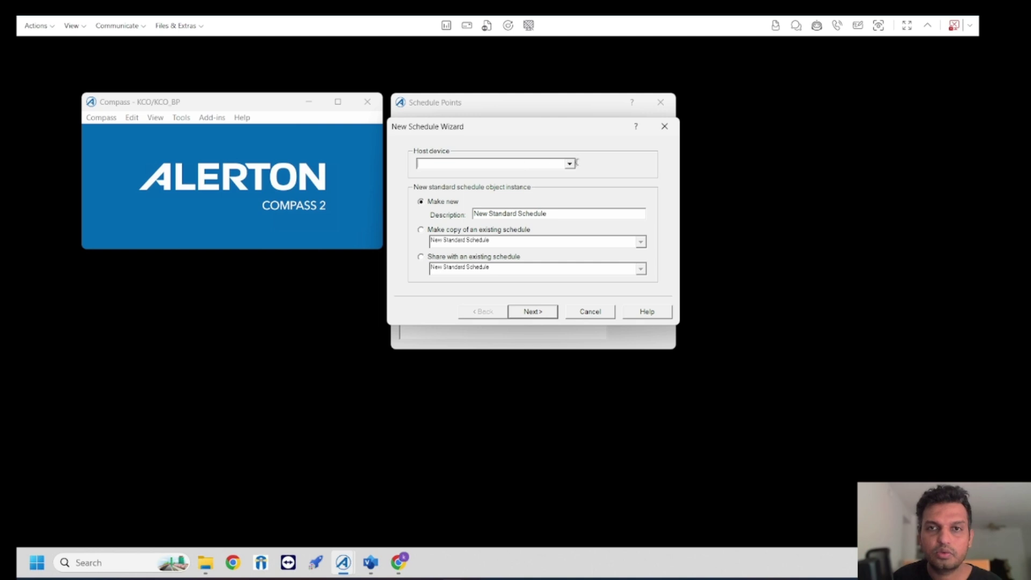
click(570, 166)
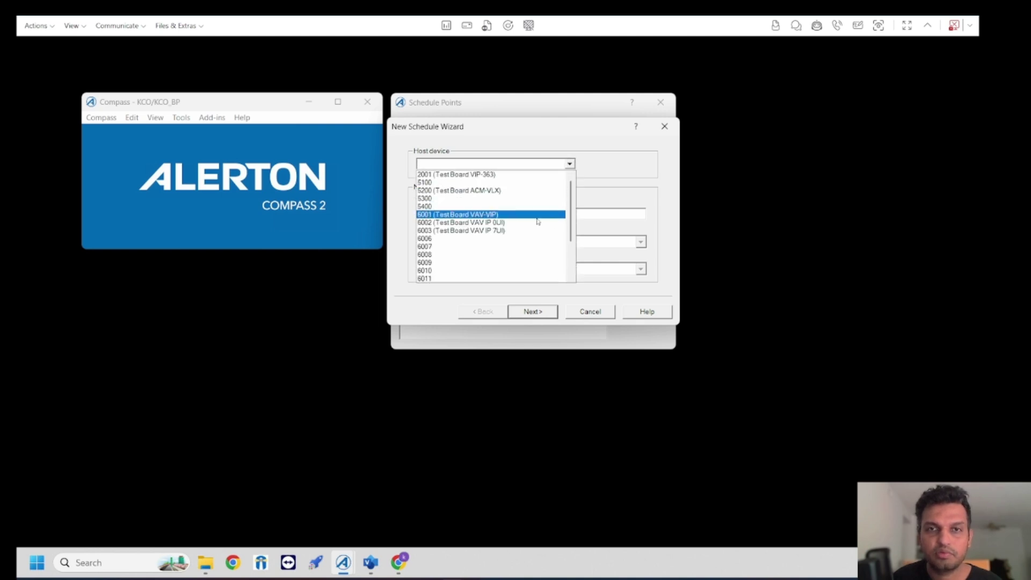
click(531, 215)
drag(486, 213, 435, 216)
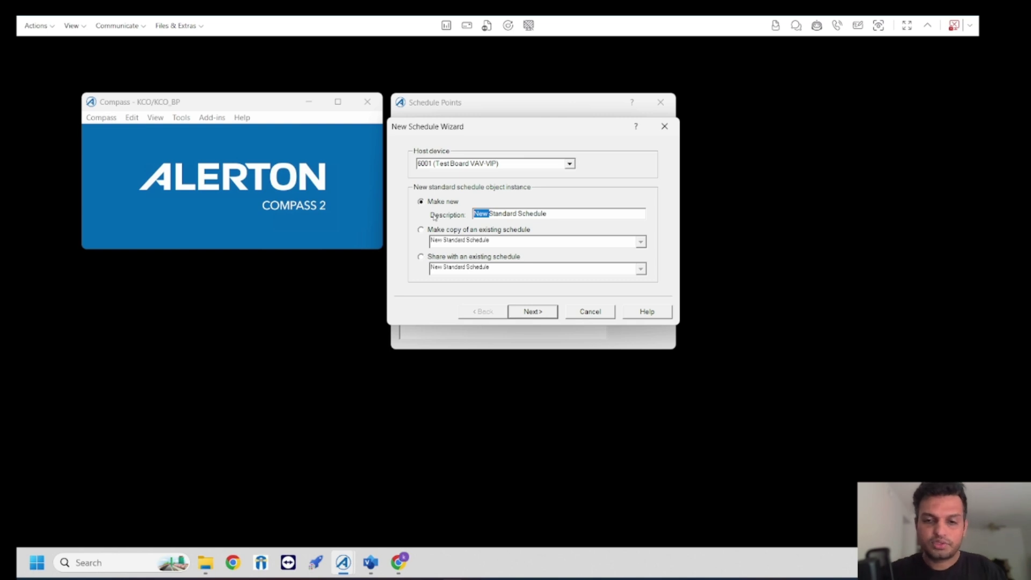
text(Pump)
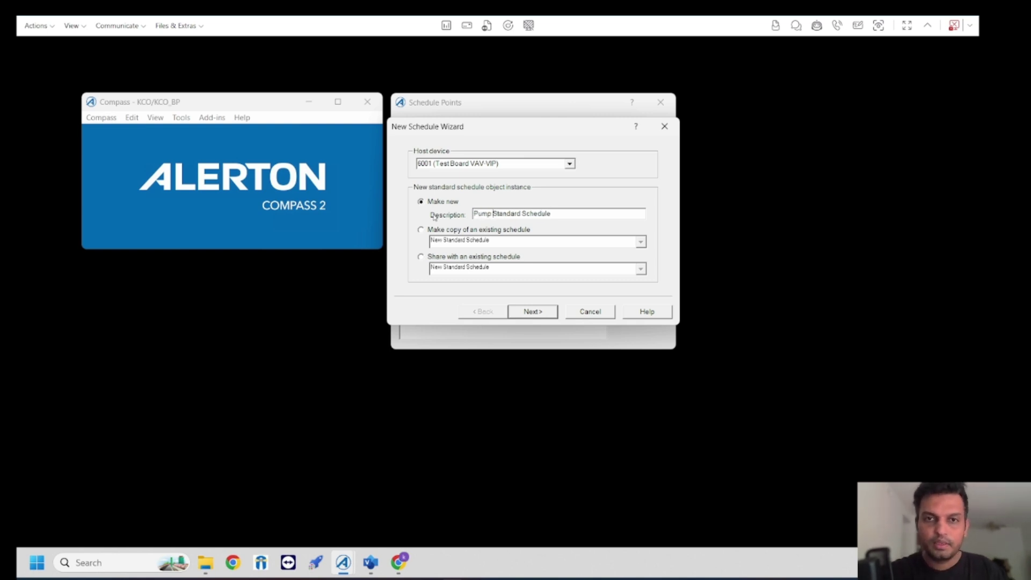
Rename the holiday and event schedules to 'Pump Holiday' and 'Pump Event'.
click(536, 317)
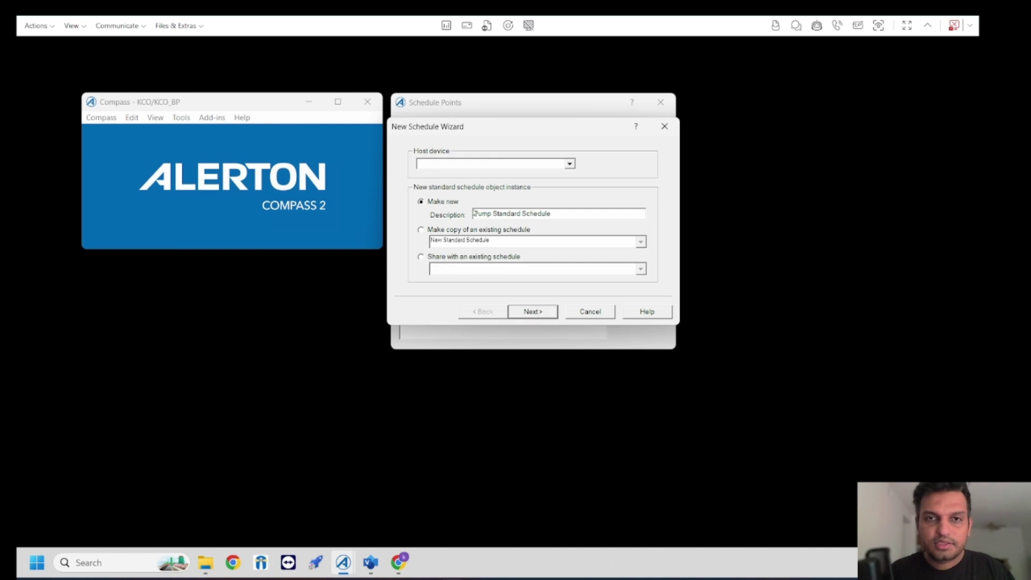
drag(487, 215, 444, 211)
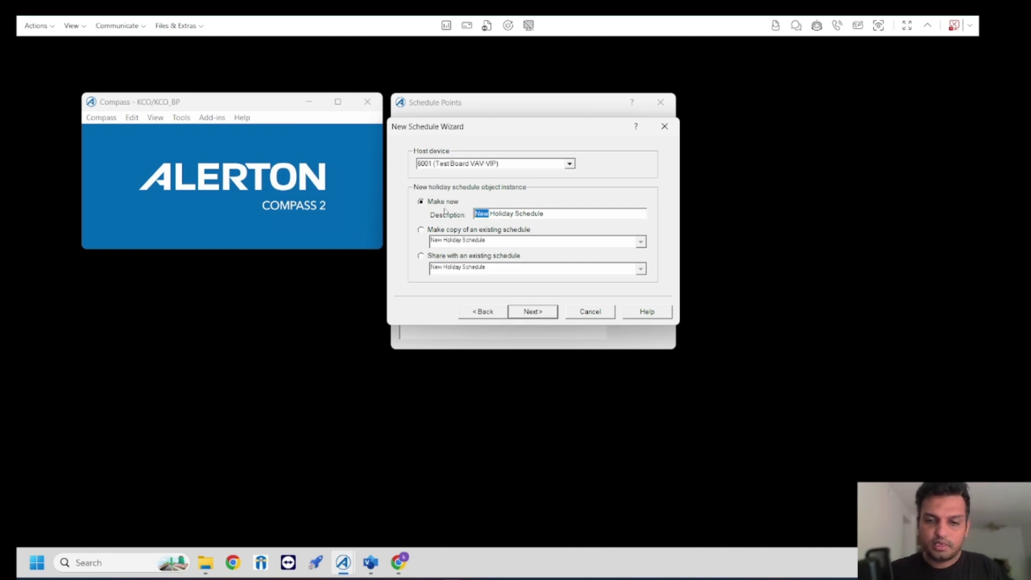
text(Pump)
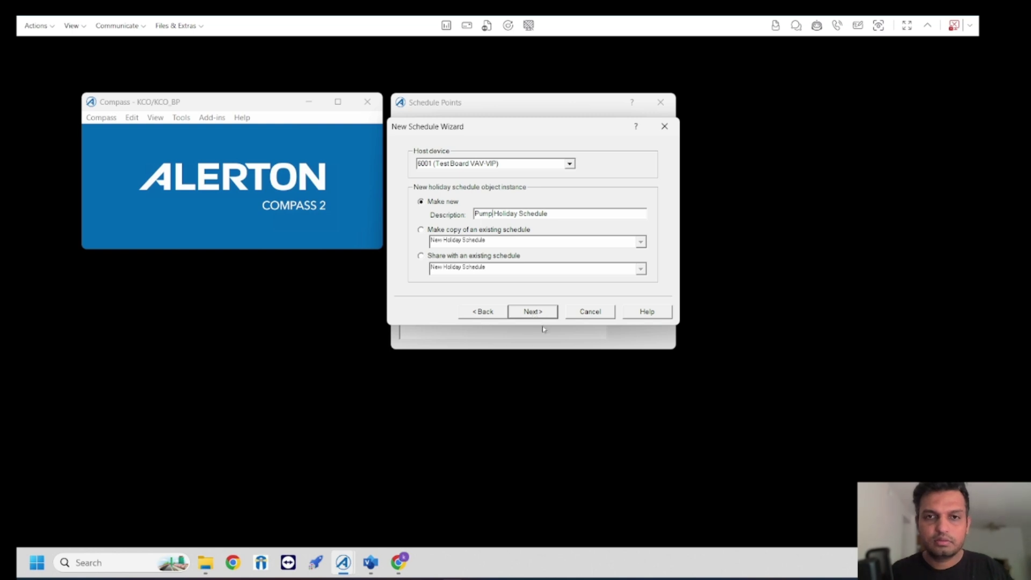
click(534, 312)
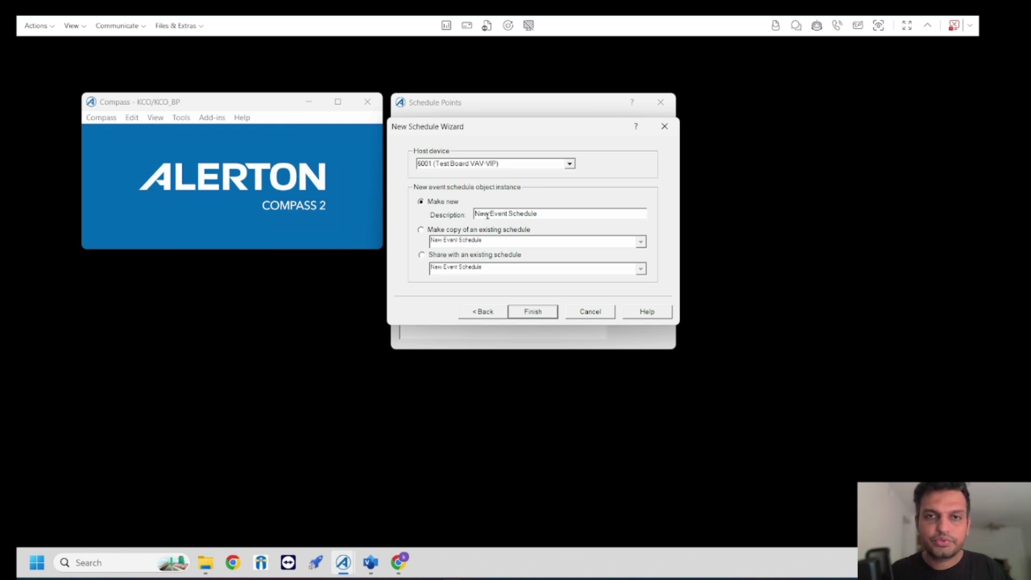
drag(487, 215, 450, 215)
text(Pump)
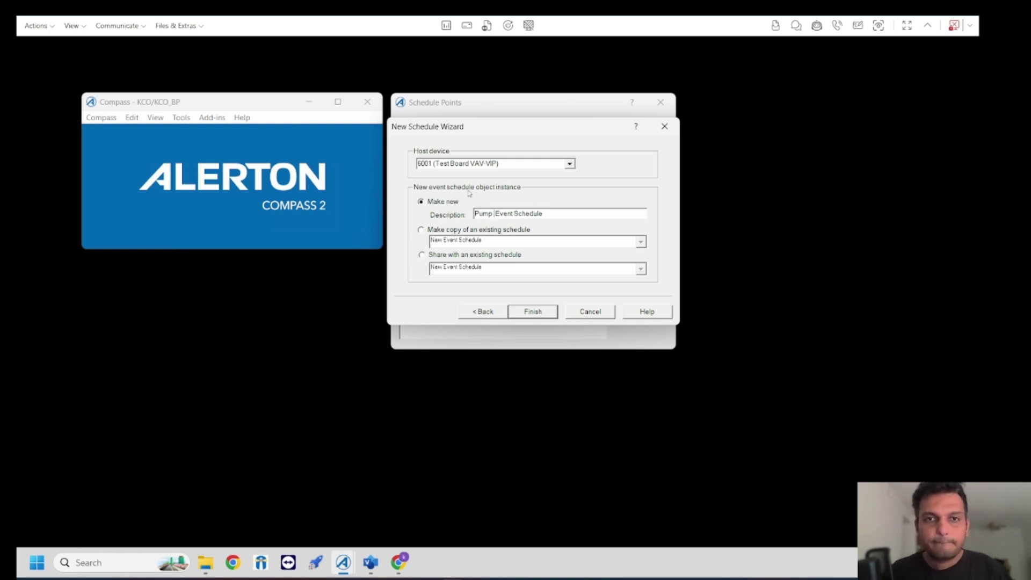
Finish the wizard and start a new entry from the 1:00 Standard slot.
click(531, 311)
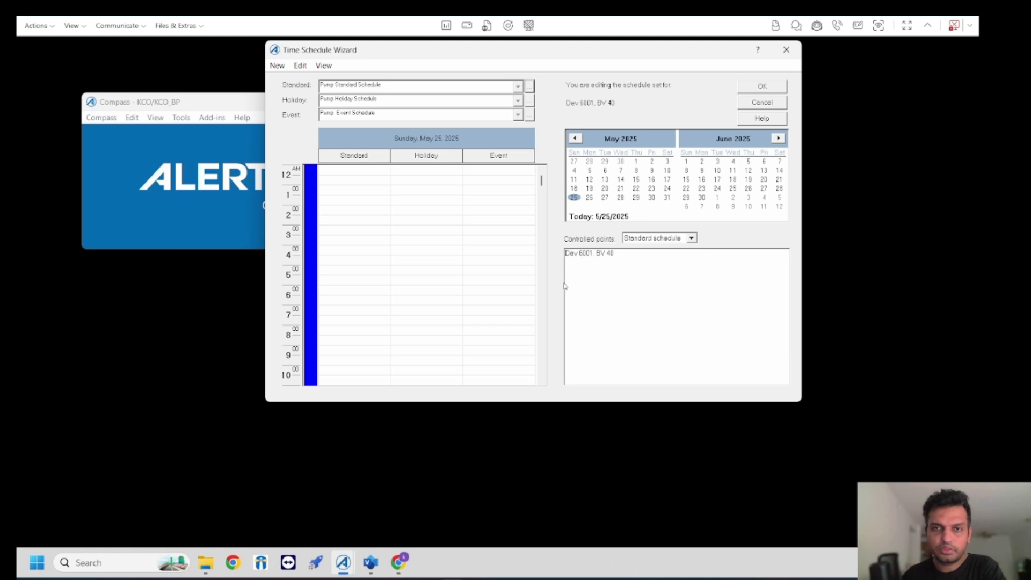
click(351, 199)
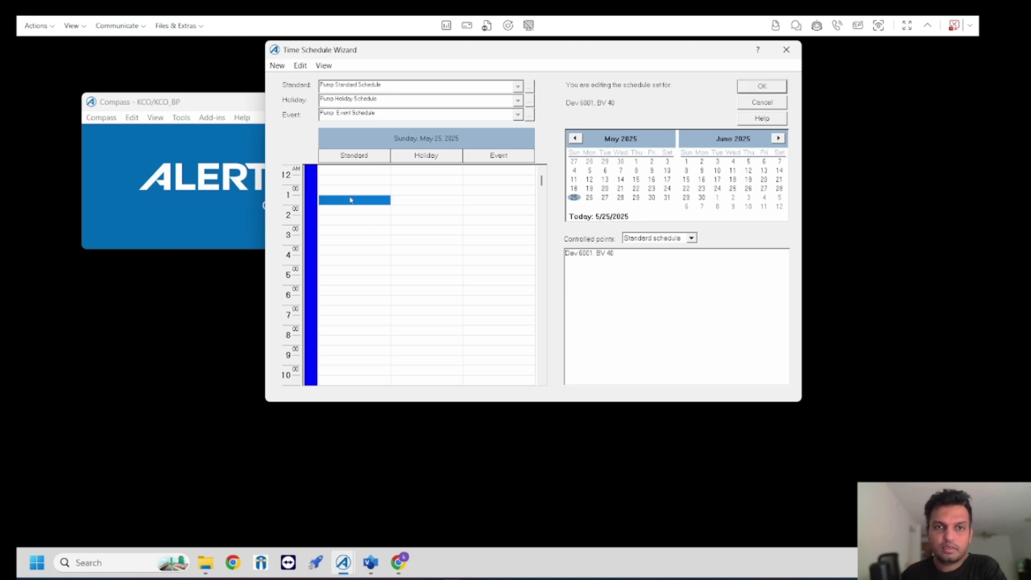
right_click(359, 205)
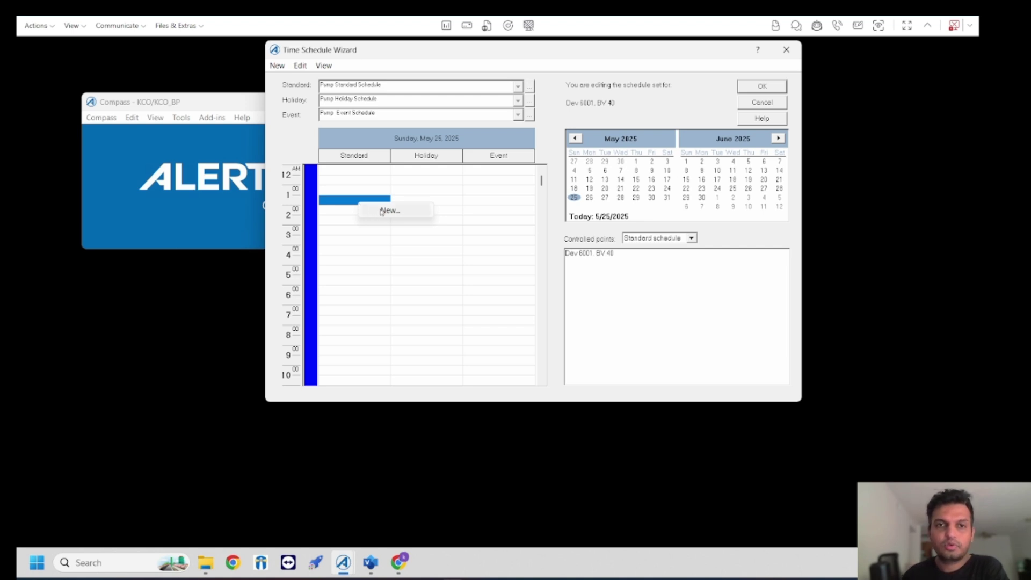
click(381, 211)
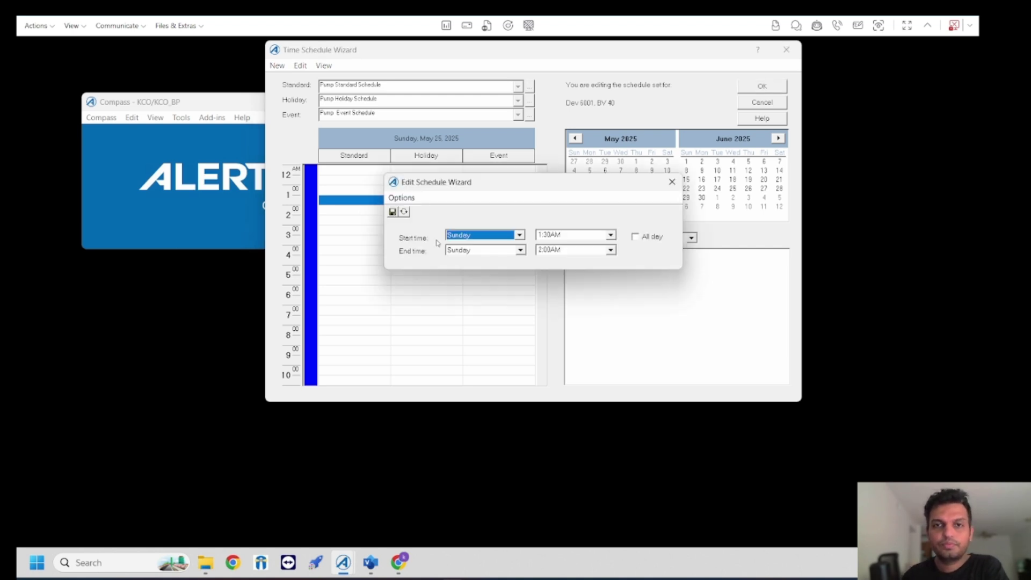
Set the entry to repeat Wednesday, Friday and Sunday from 2:00AM to 2:30AM, and save it.
click(404, 212)
click(556, 215)
click(558, 182)
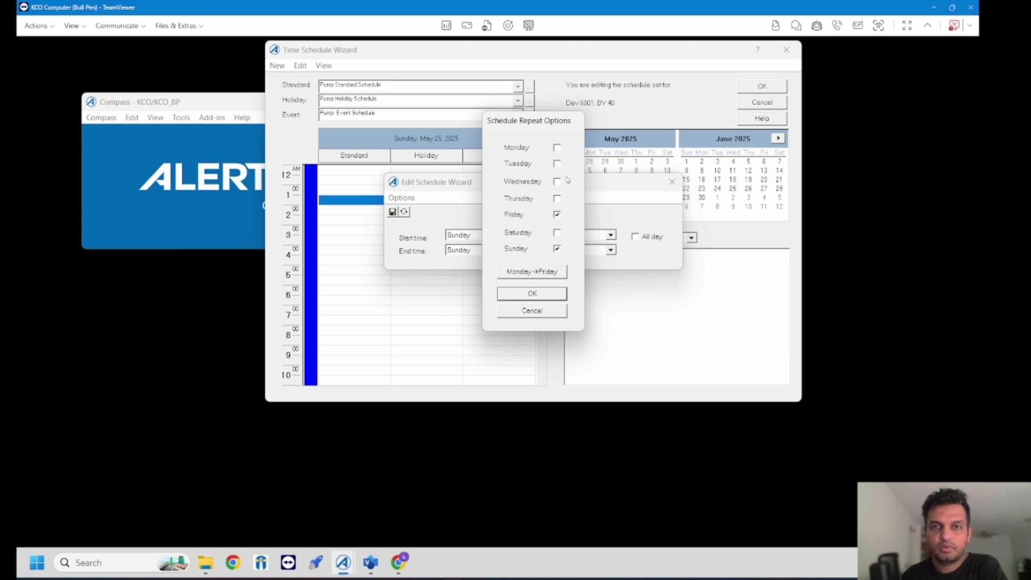
click(525, 293)
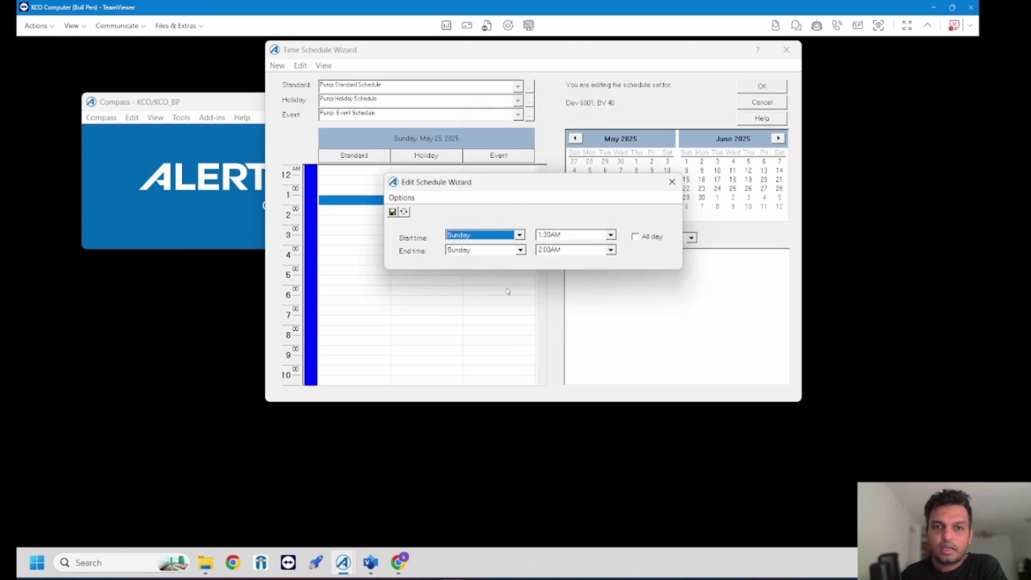
click(610, 234)
click(601, 262)
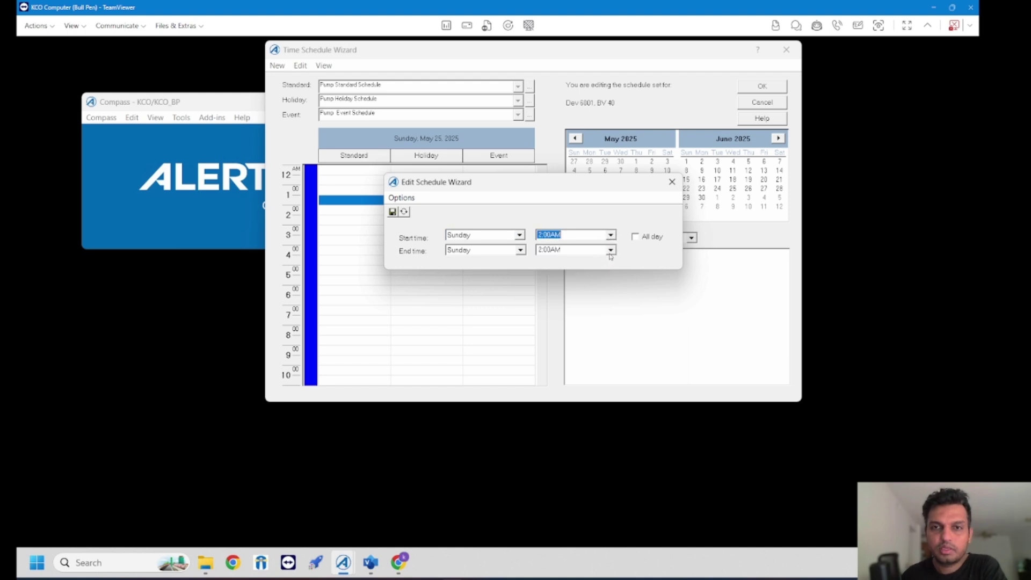
click(610, 250)
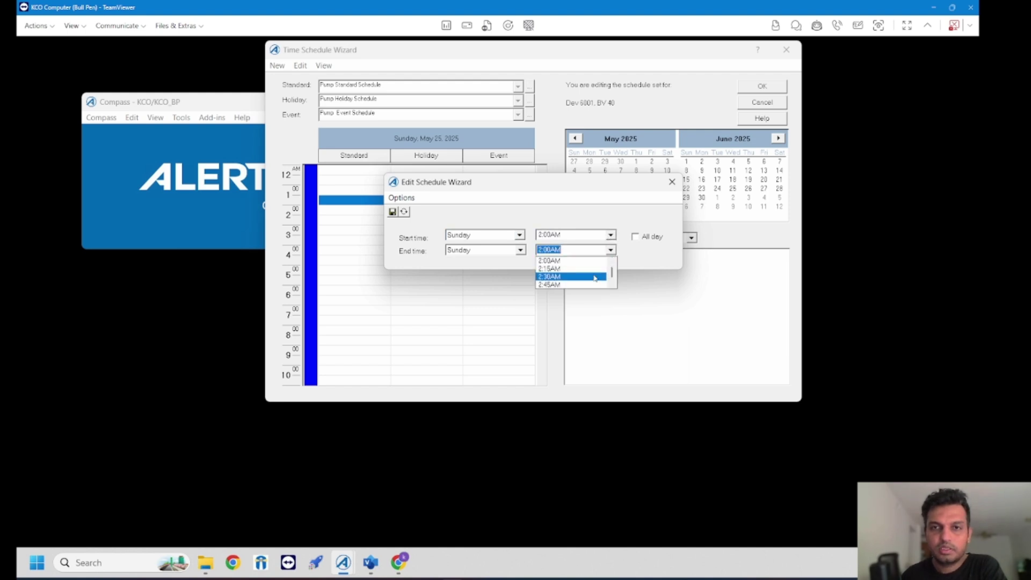
click(602, 276)
drag(508, 190, 484, 192)
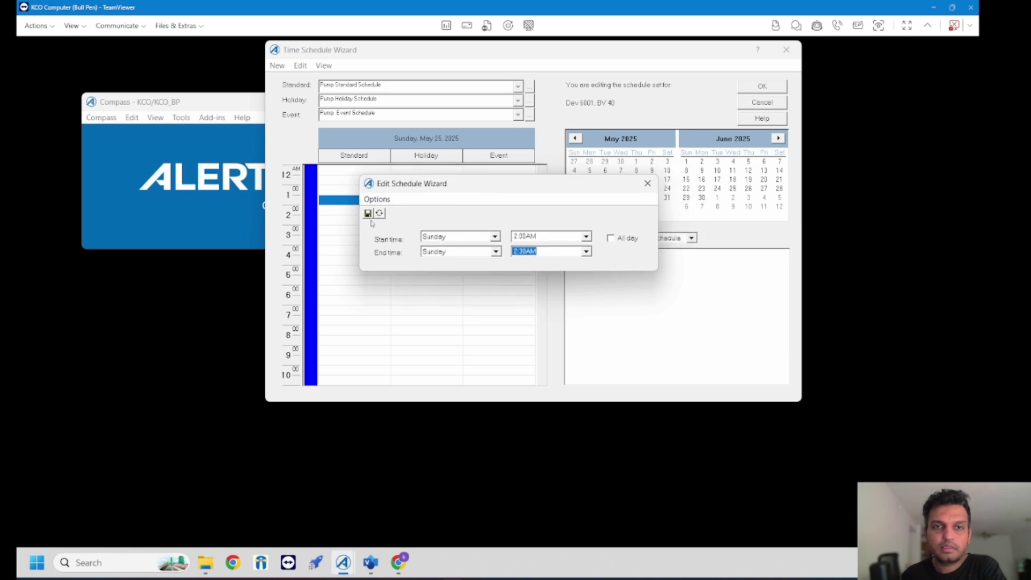
click(368, 213)
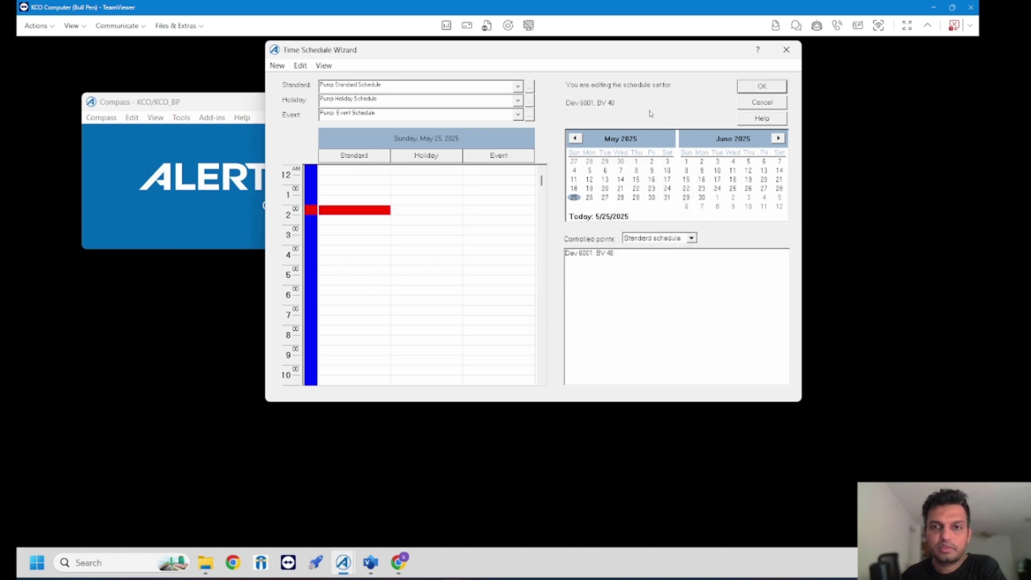
Save the pump schedules and check Dev 6001, BV 40 in the Schedule Points list.
click(758, 88)
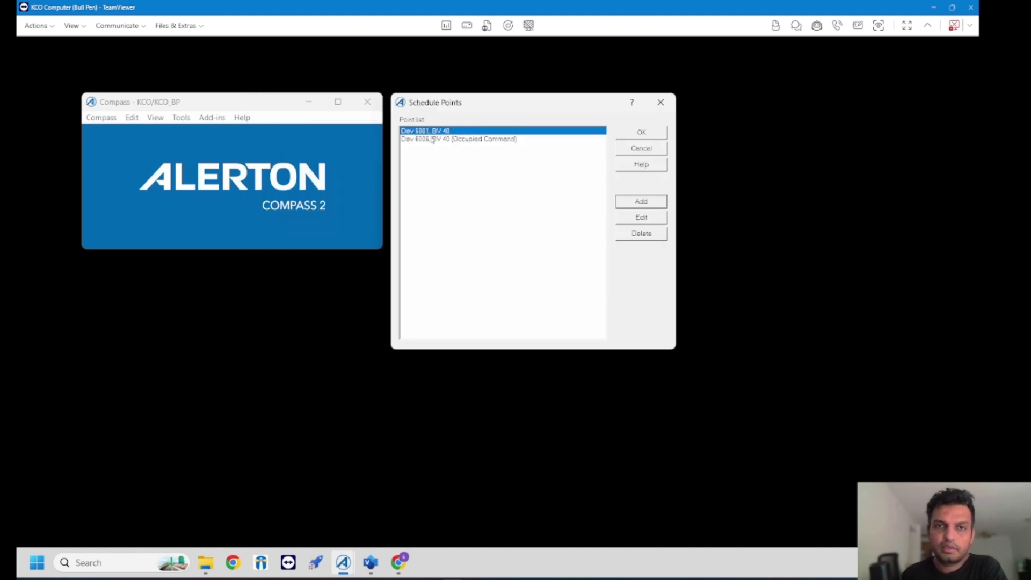
drag(437, 106, 448, 108)
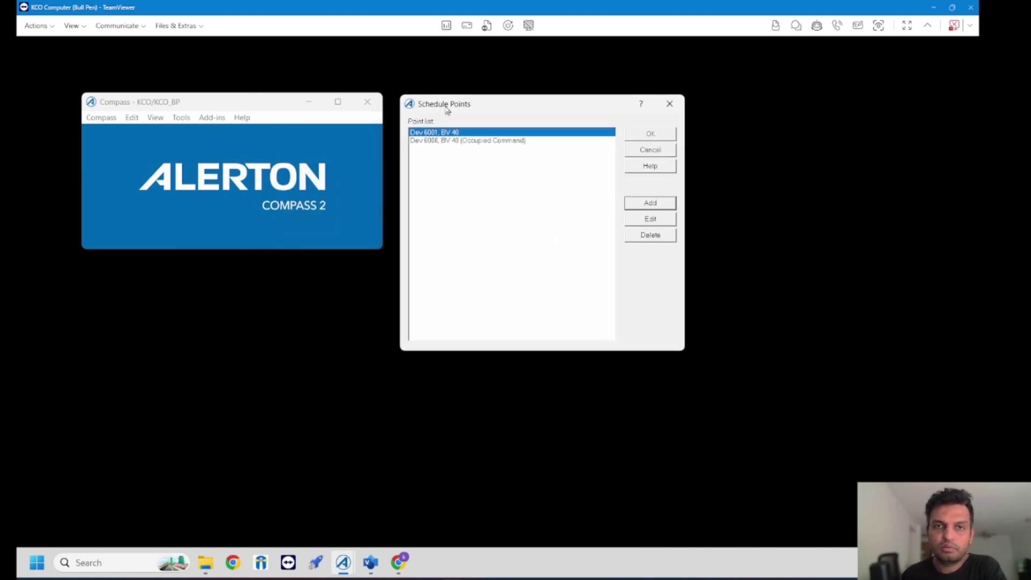
click(480, 141)
click(482, 133)
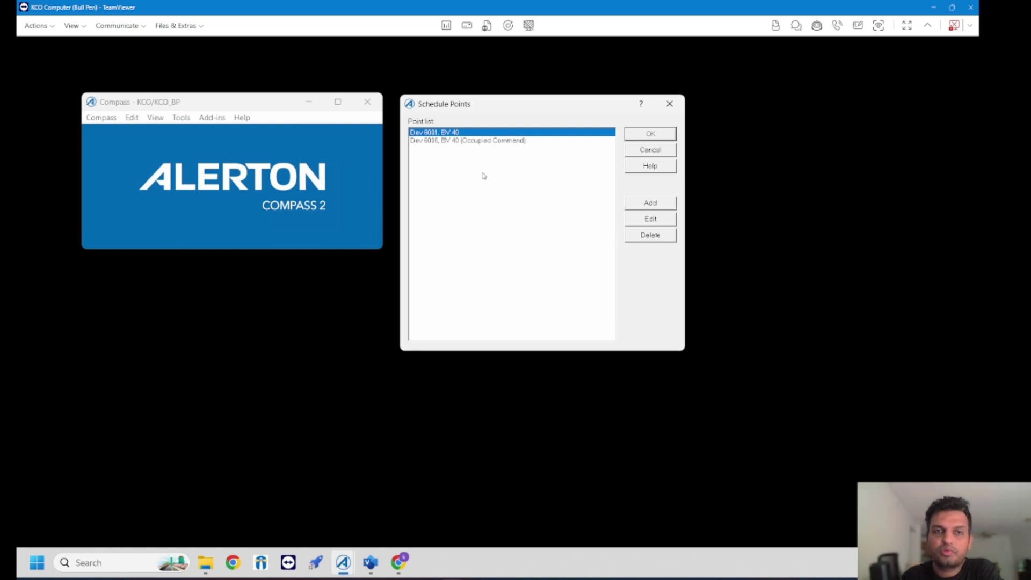
Open the Compass web interface full-screen and select Test Board VAV-VIP, BV 40 from all scheduled points.
click(156, 118)
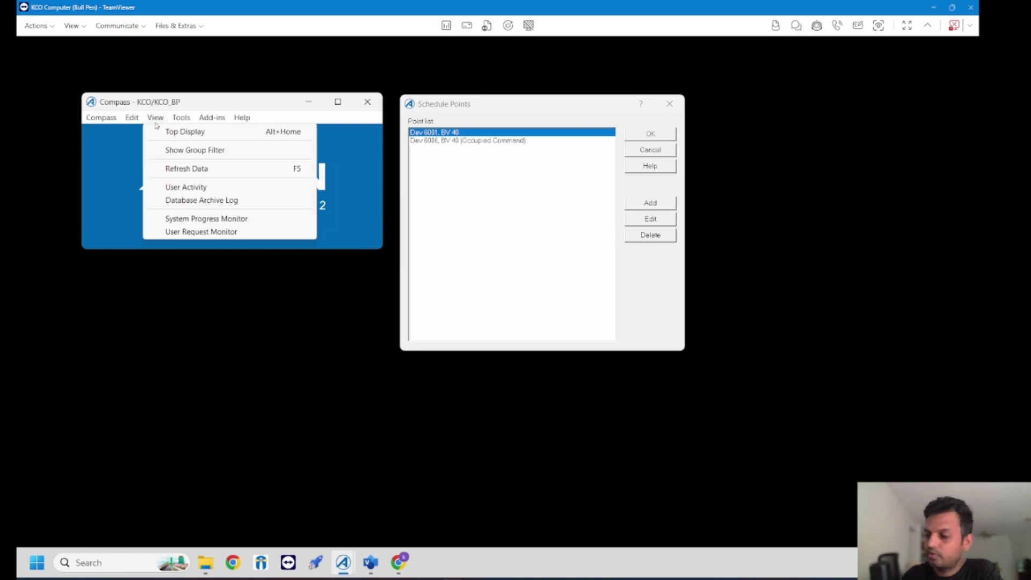
click(177, 132)
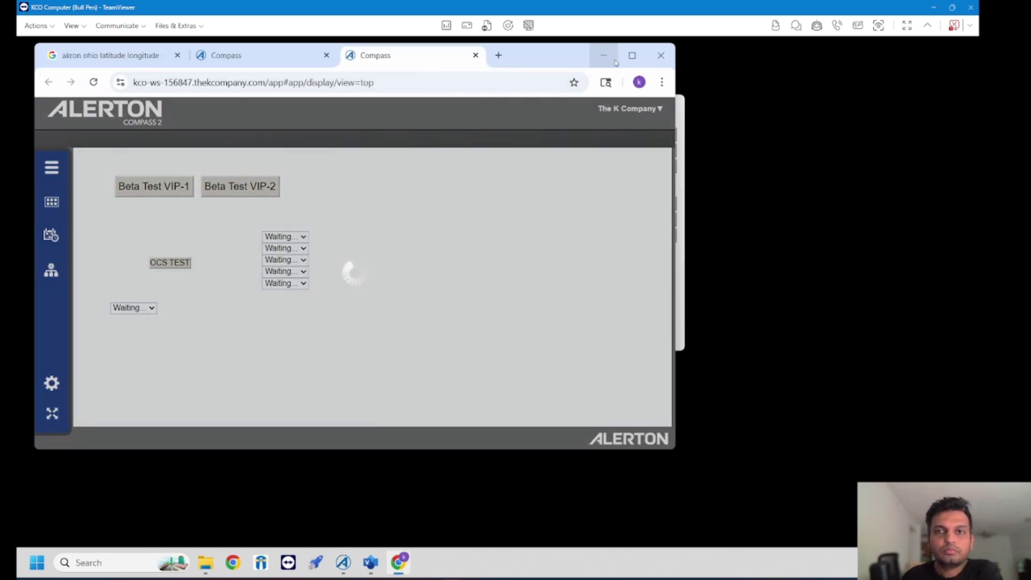
click(632, 56)
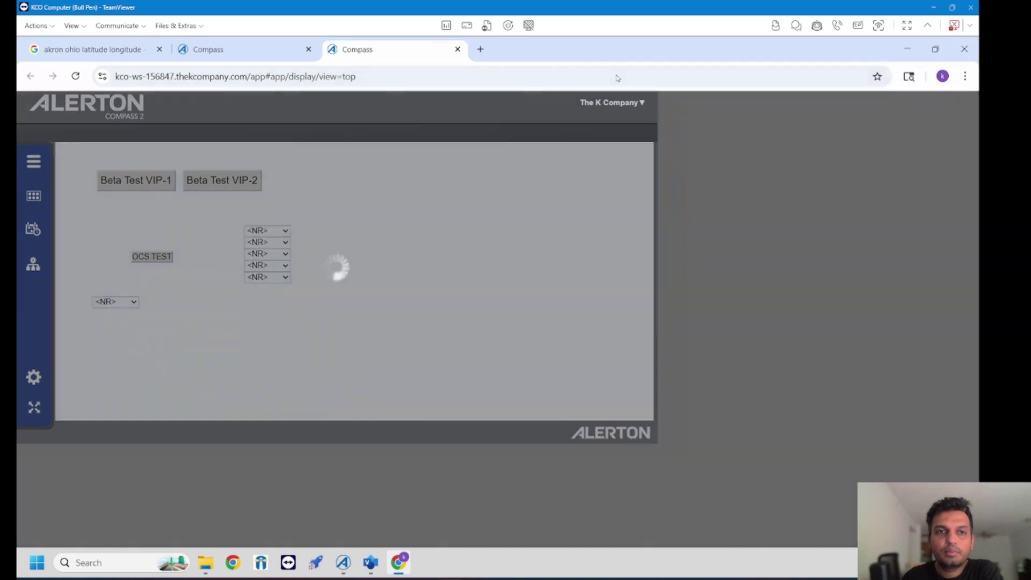
click(34, 196)
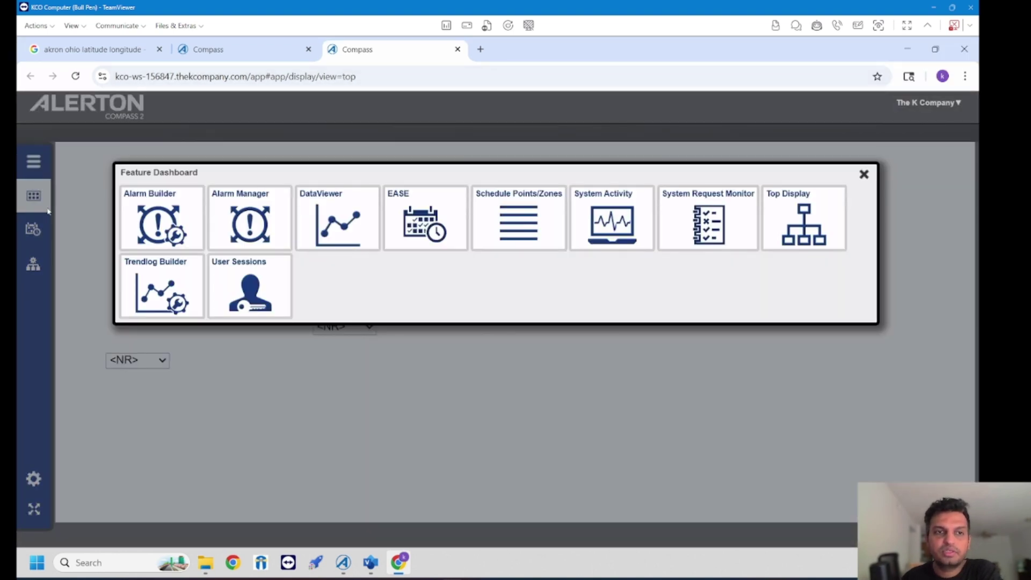
click(536, 238)
click(627, 240)
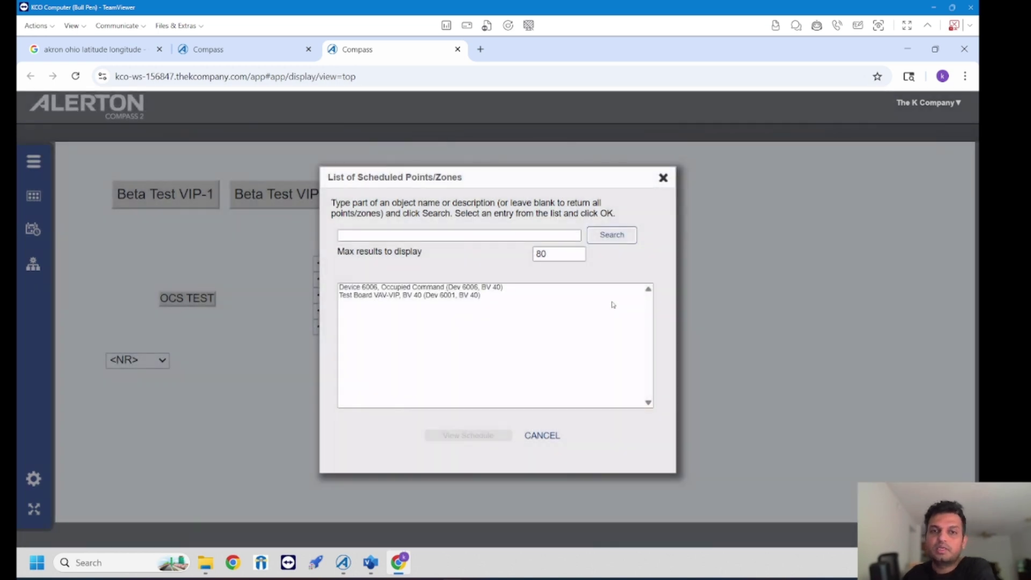
click(412, 297)
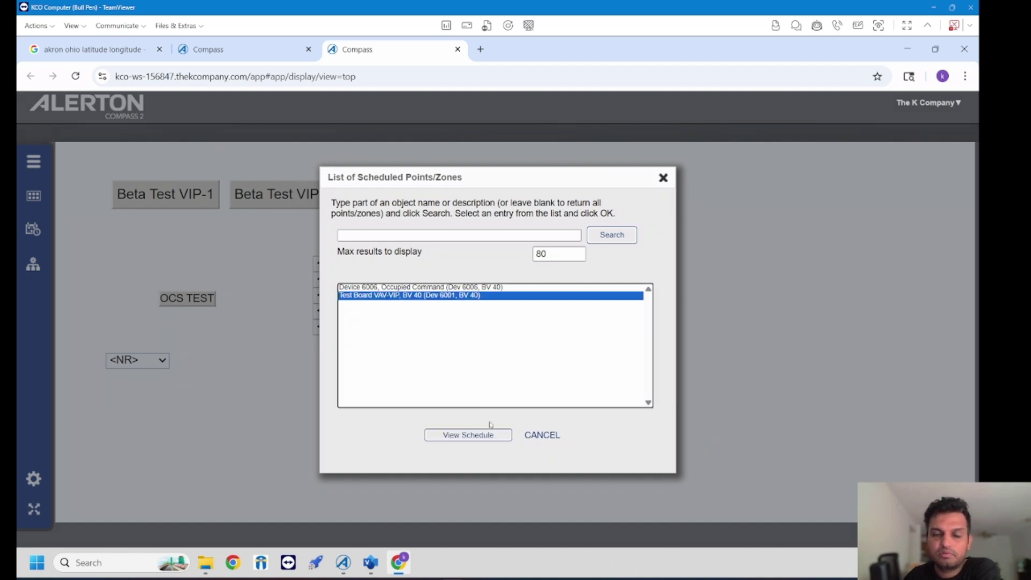
Edit the 05/28 Pump Standard event's work week: clear weekdays and Sunday, tick Wednesday and Friday.
click(473, 439)
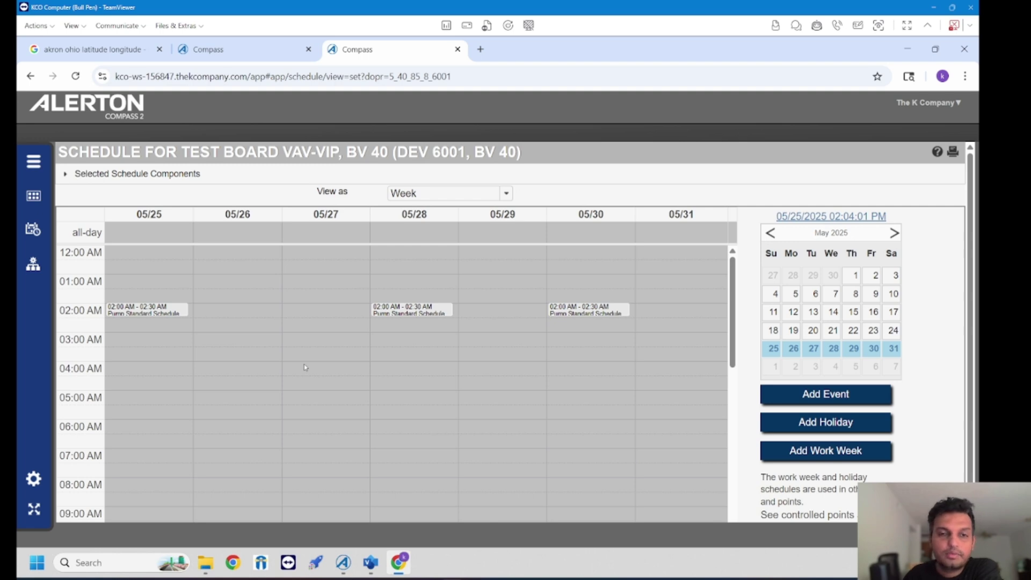
click(412, 310)
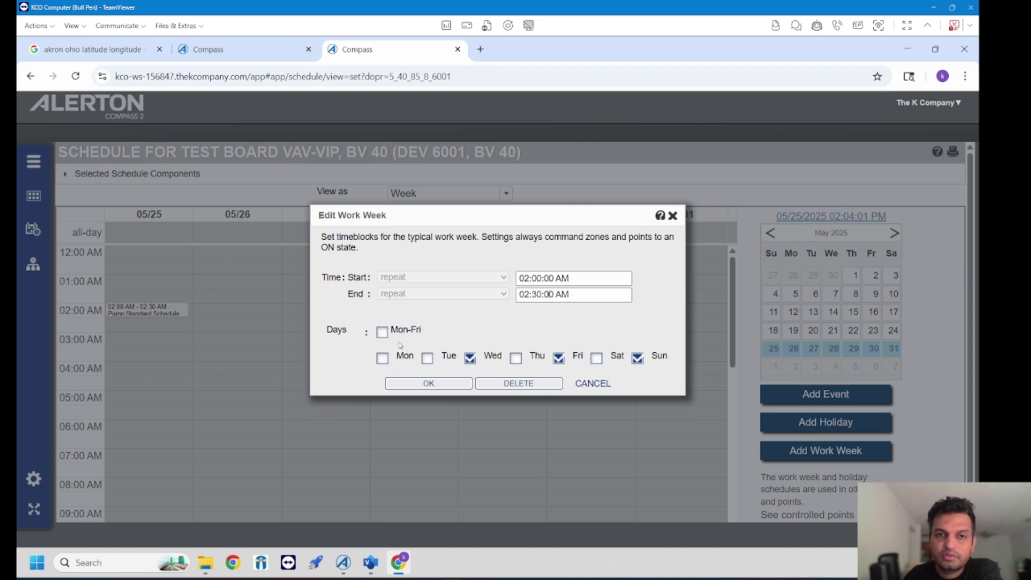
click(382, 333)
click(381, 333)
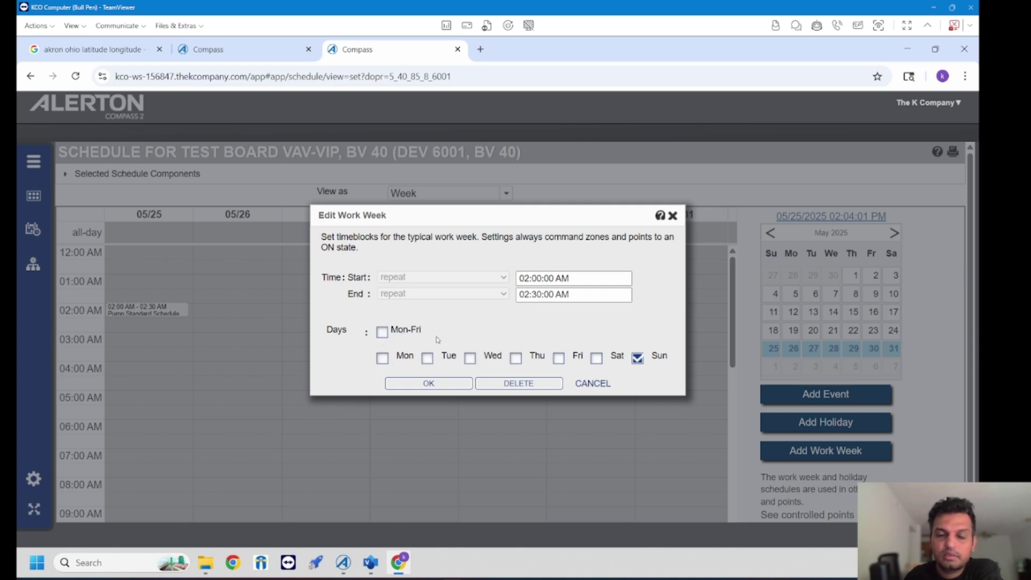
click(641, 362)
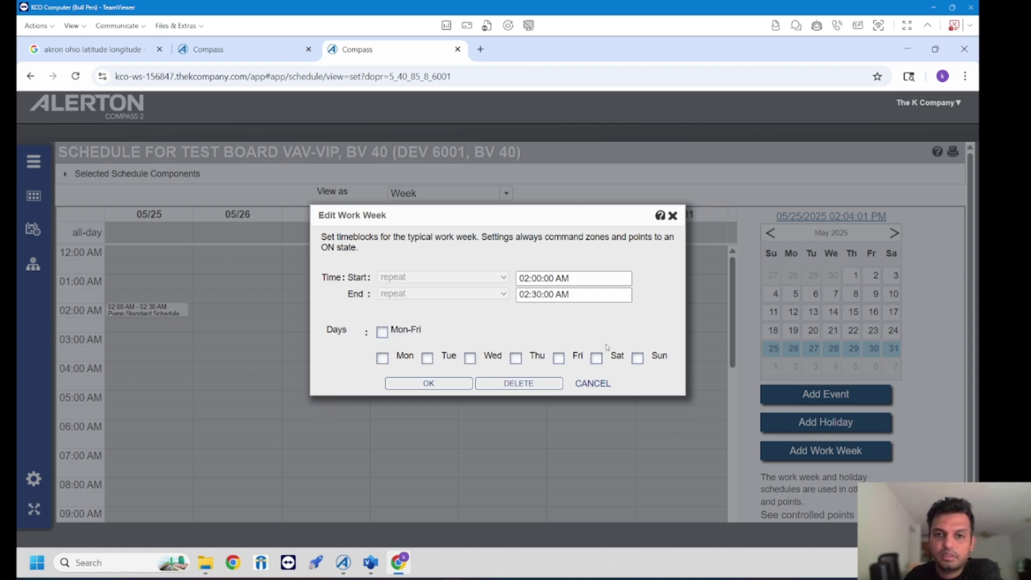
click(470, 360)
click(559, 359)
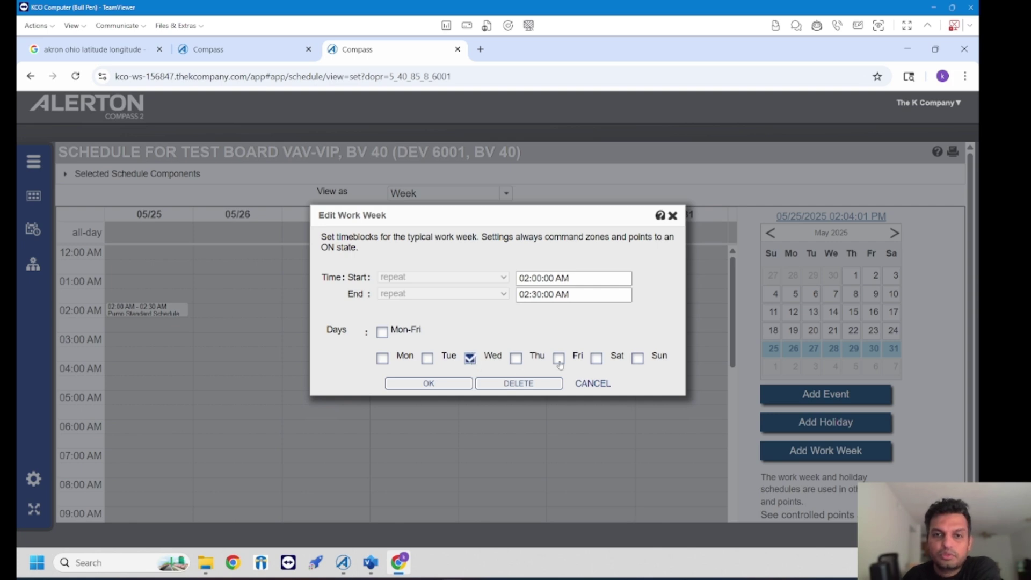
Confirm the work week, save the previewed schedule, and return to the Visio drawing.
click(466, 383)
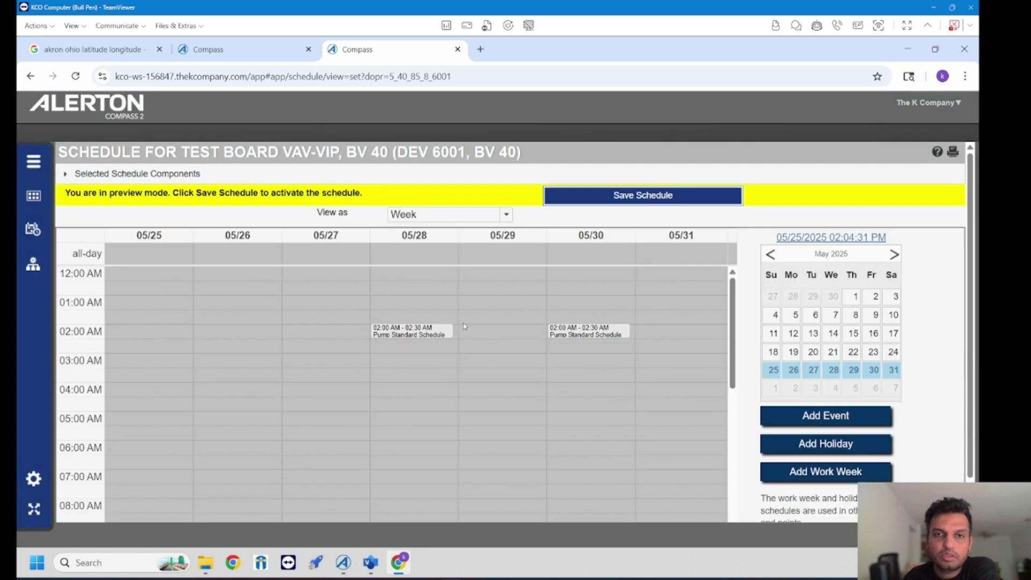
click(634, 196)
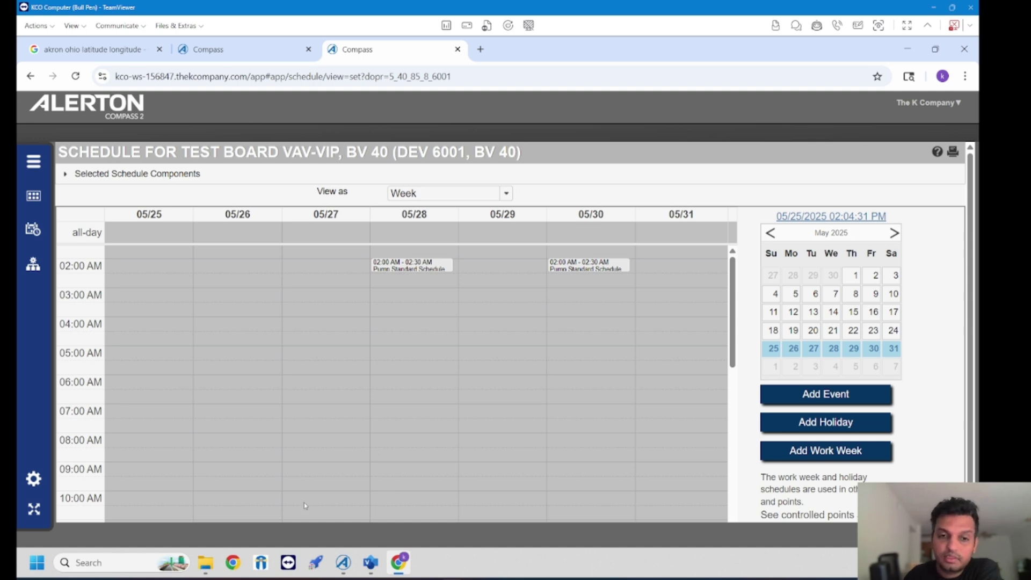
click(369, 570)
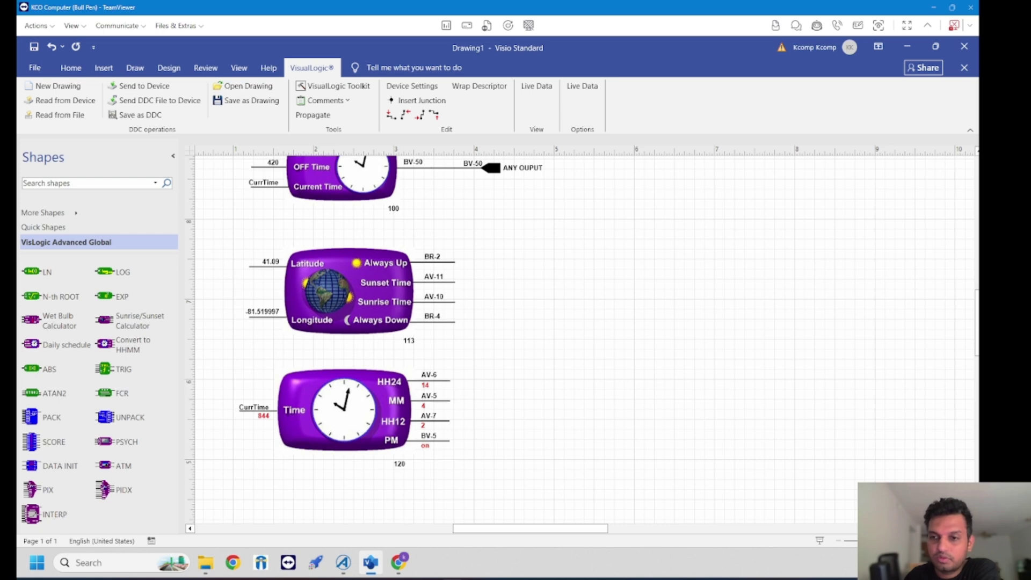
Switch from Drawing1 to TEST VIP.vsdx and fit the whole page in view.
key(ctrl+shift+w)
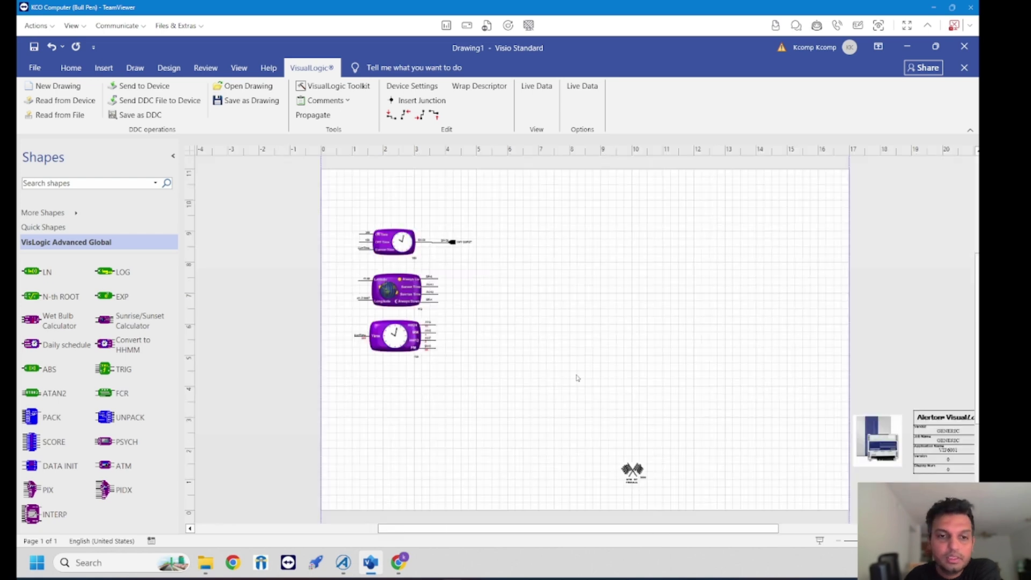
mouse_move(373, 560)
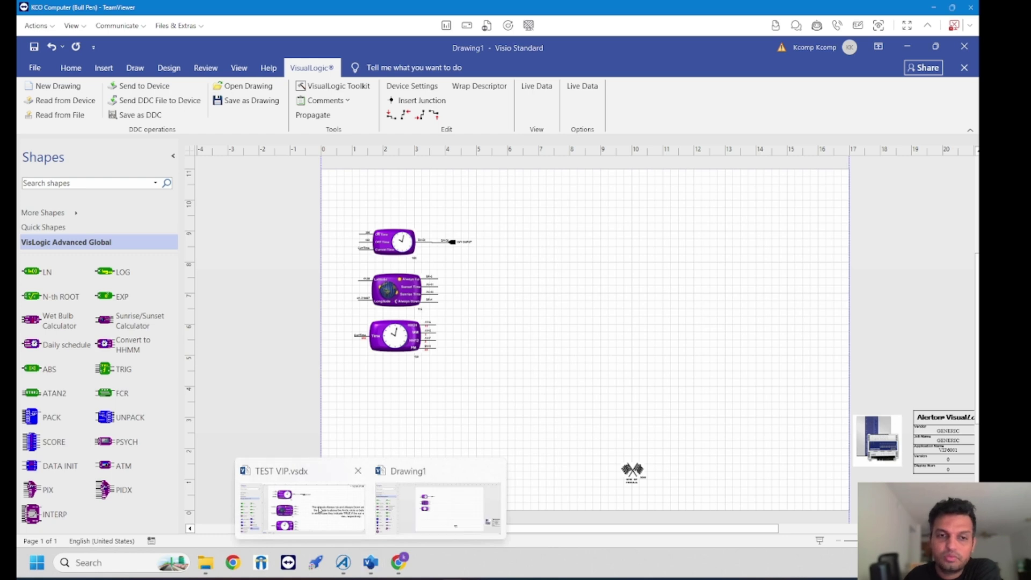
click(304, 508)
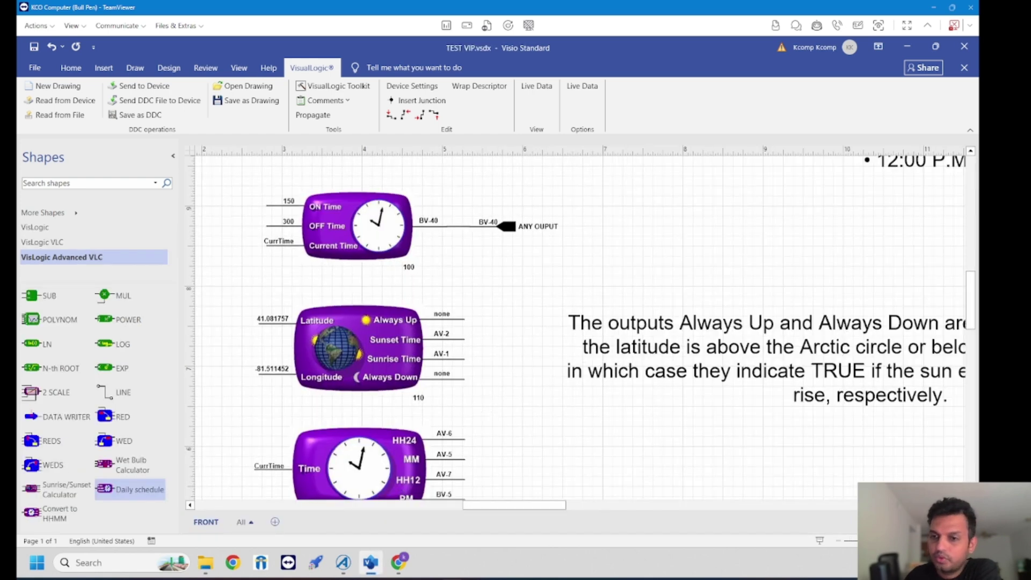
key(ctrl+shift+w)
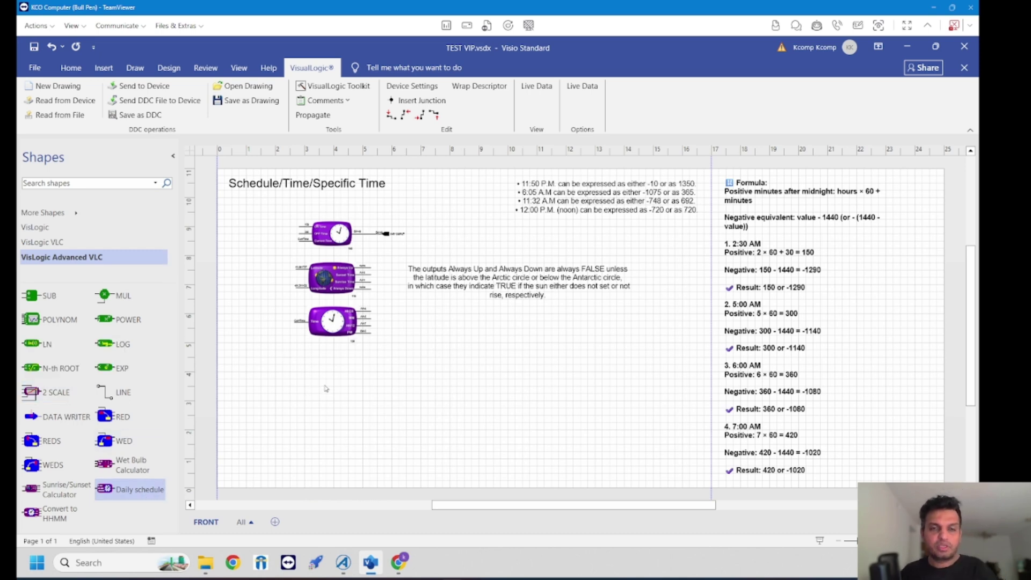
Zoom in on the Daily schedule block (ON 150, OFF 300, output BV-40) and inspect it.
scroll(276, 229, up, 2)
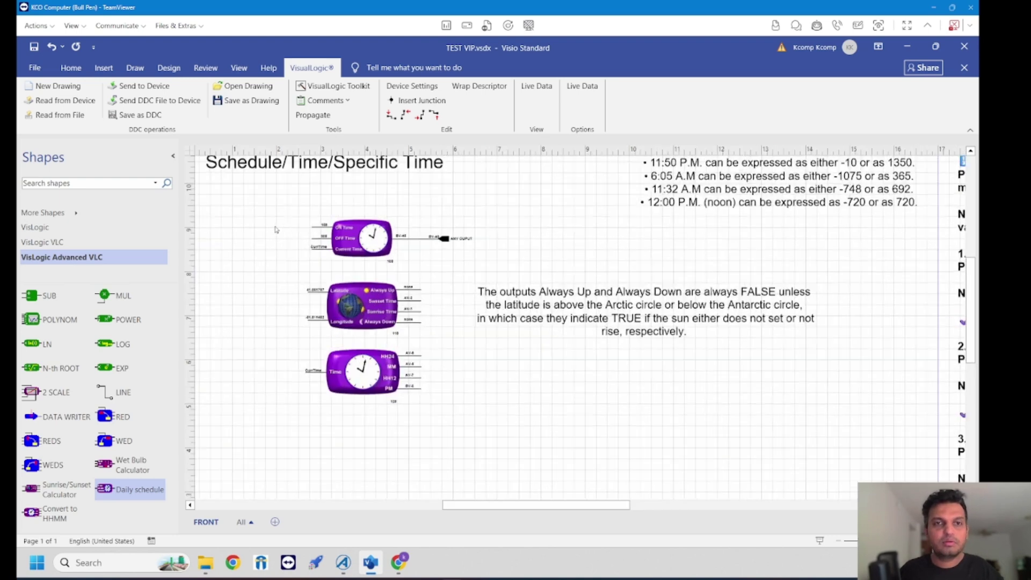
scroll(275, 230, up, 1)
click(373, 236)
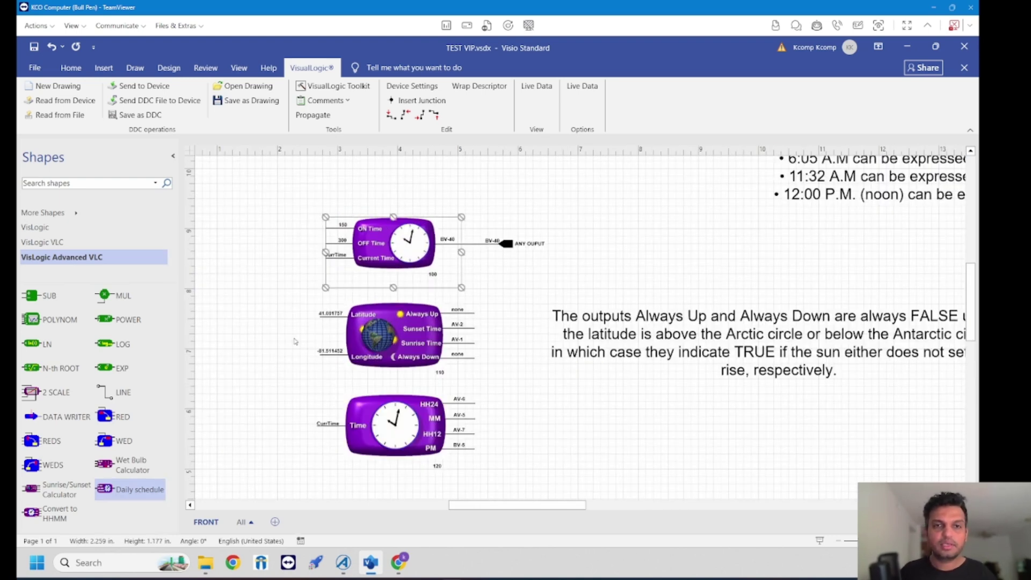
click(282, 309)
click(368, 266)
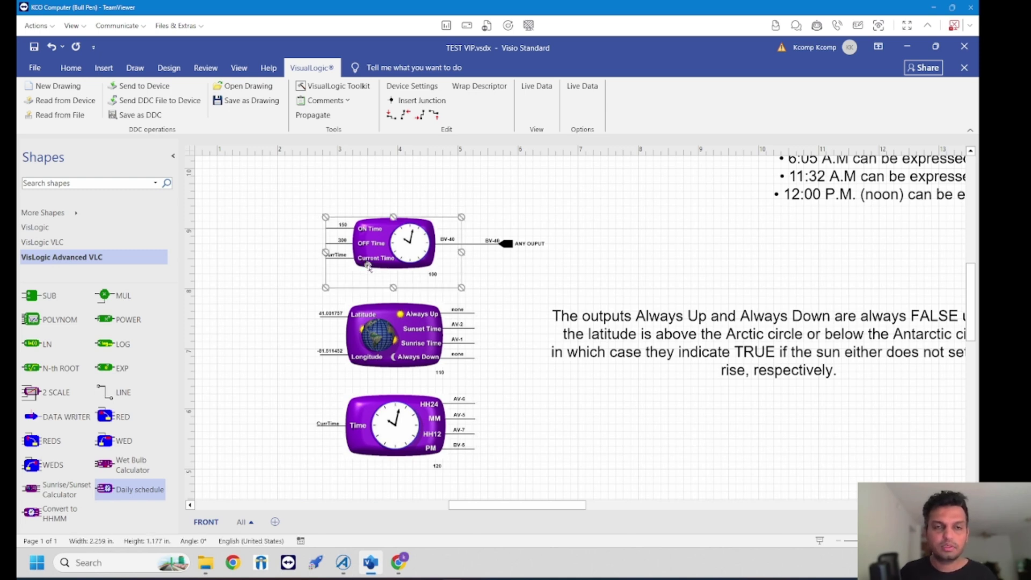
click(286, 296)
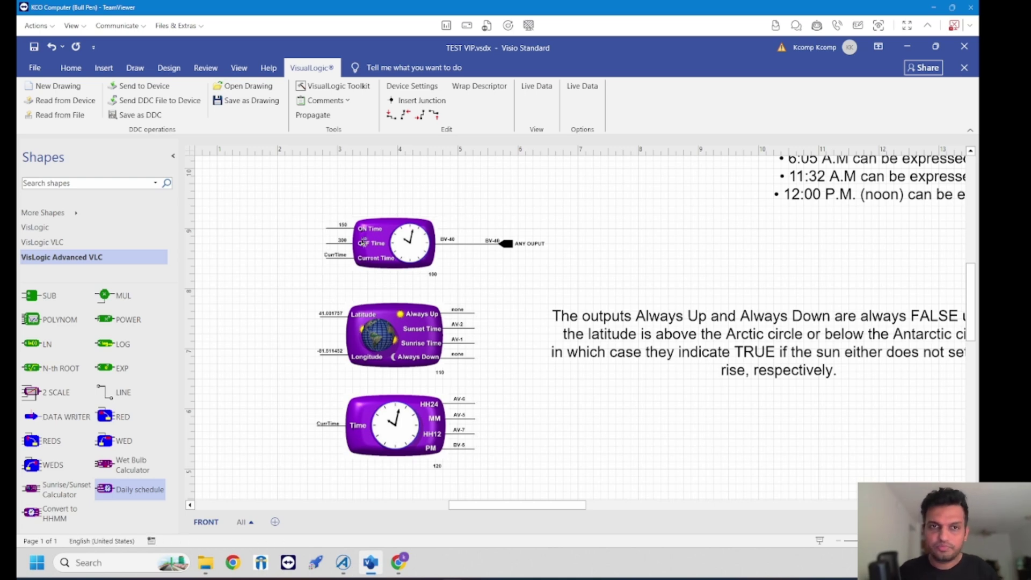
scroll(366, 241, up, 2)
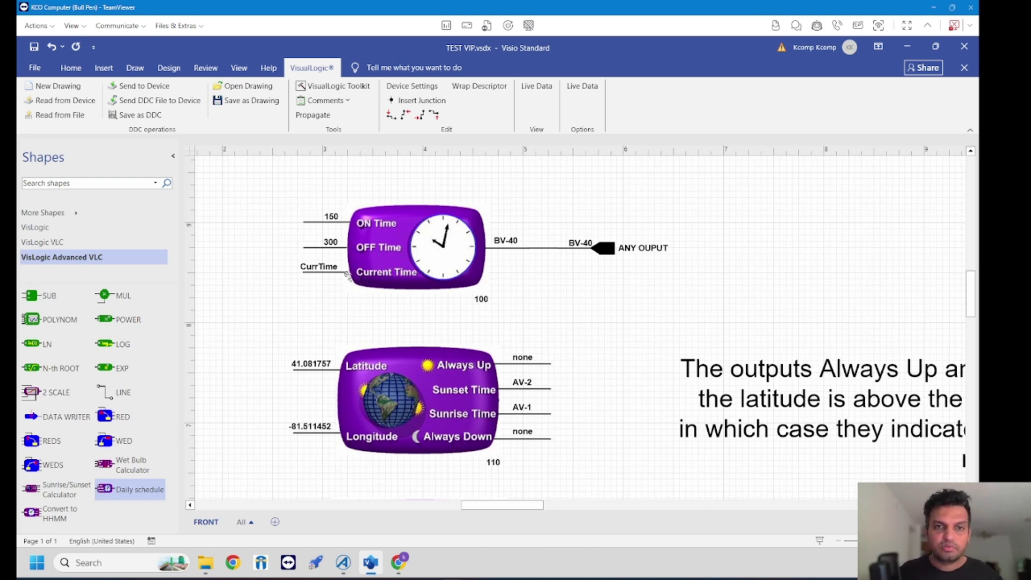
click(427, 259)
double_click(428, 260)
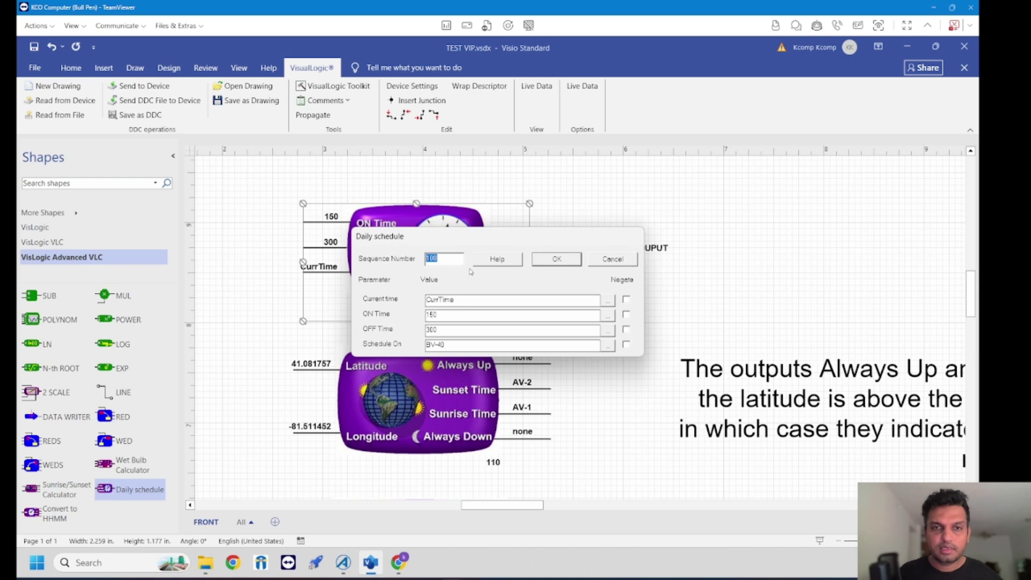
drag(486, 240, 648, 240)
click(651, 300)
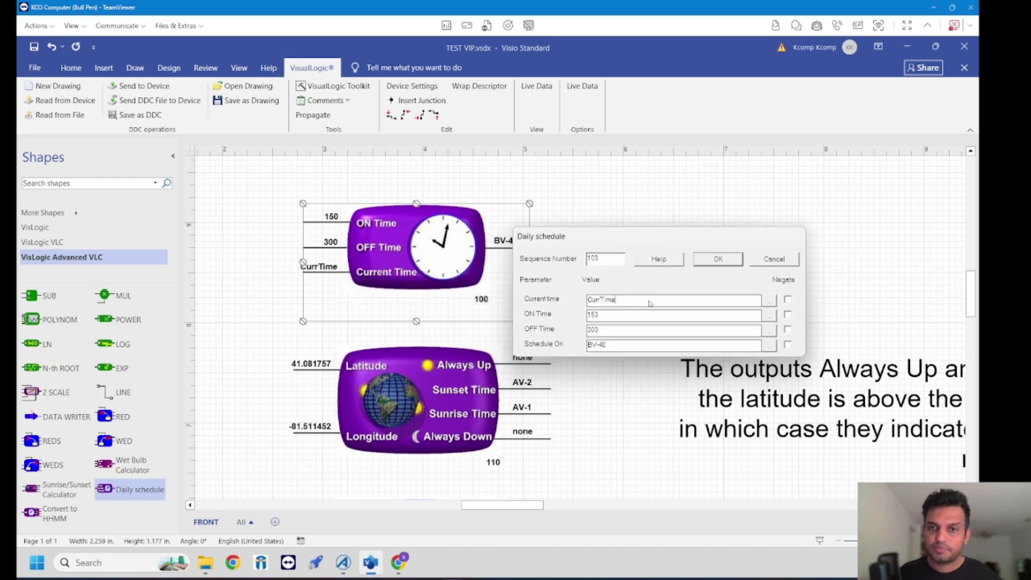
click(768, 301)
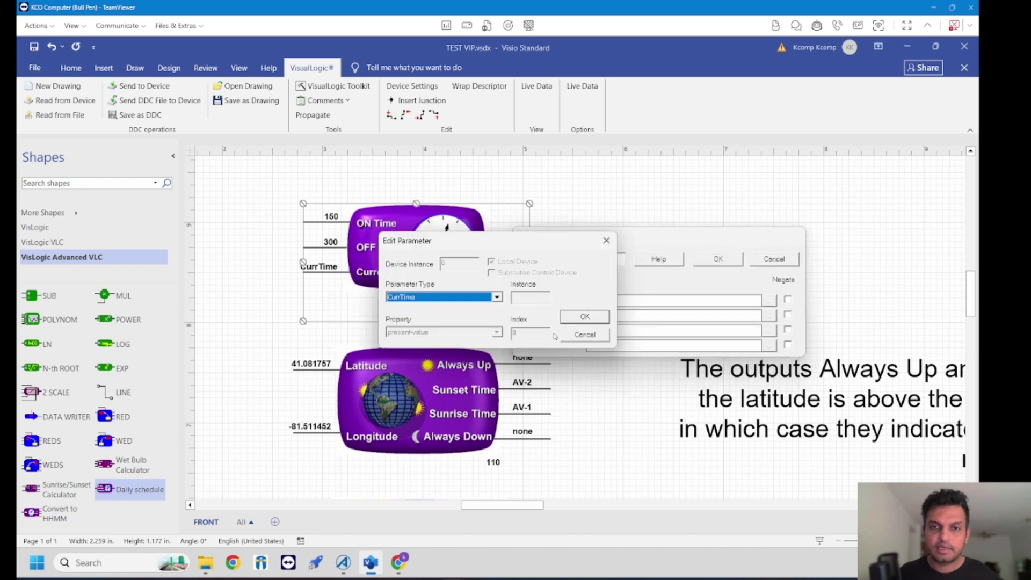
click(570, 344)
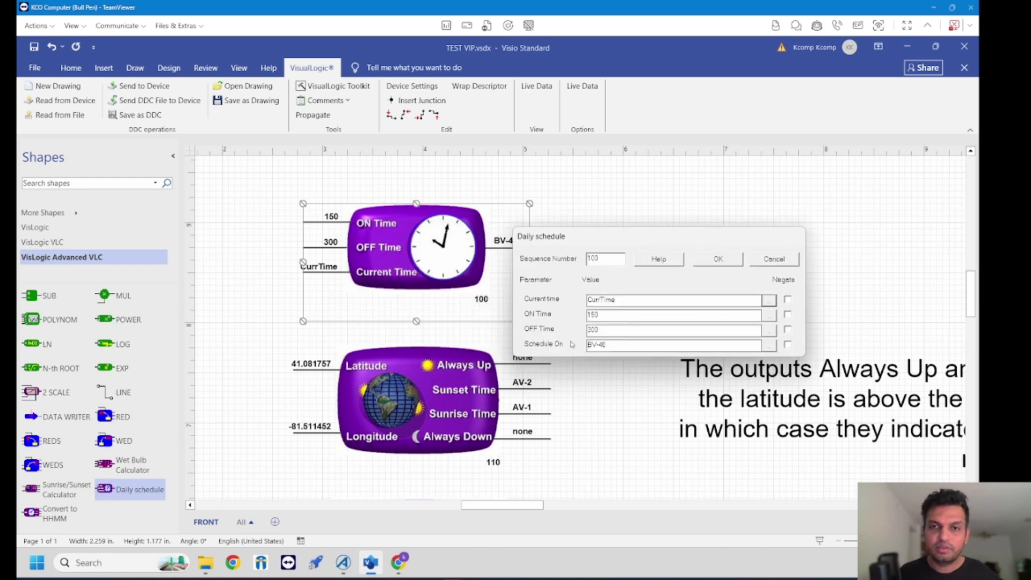
click(605, 315)
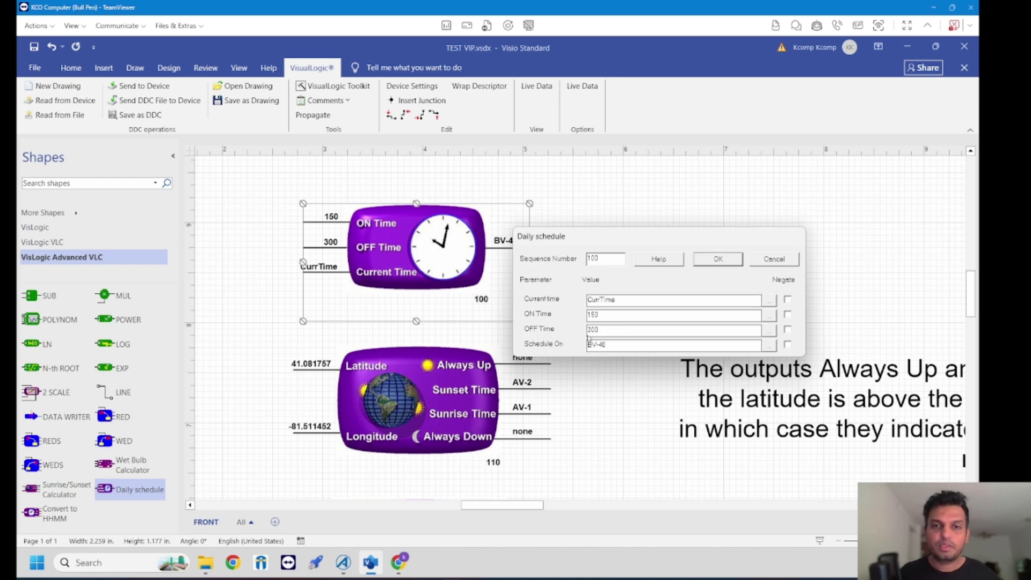
double_click(610, 317)
key(Tab)
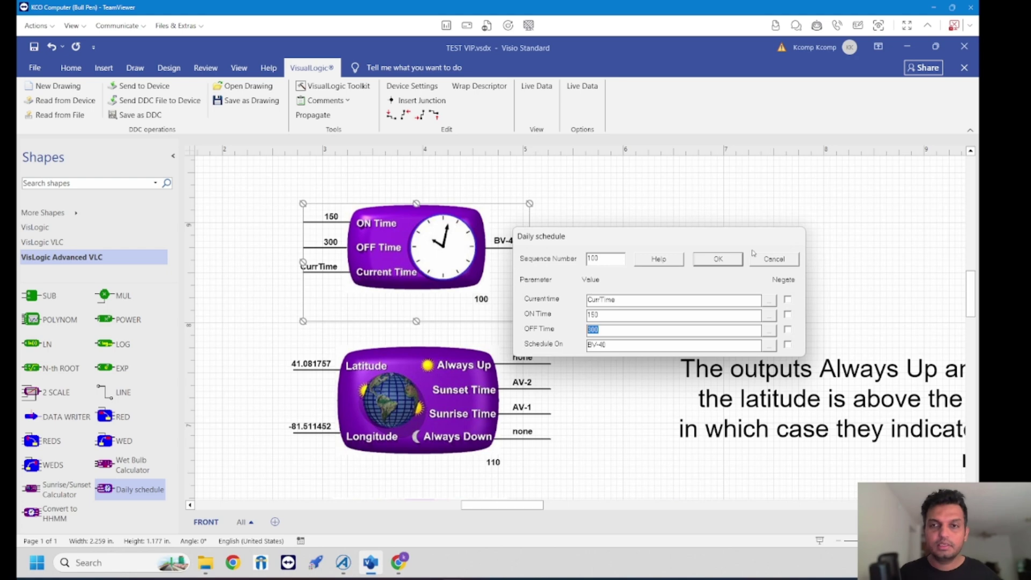
key(Return)
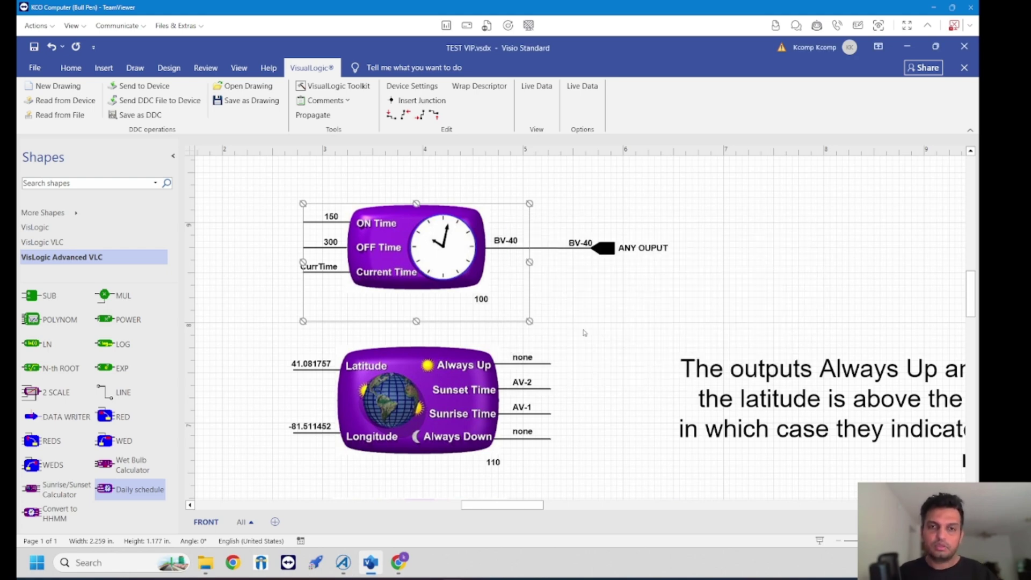
Zoom to the Formula note converting 2:30 AM to 150 and 5:00 AM to 300, and select it.
scroll(310, 309, down, 1)
scroll(278, 313, down, 2)
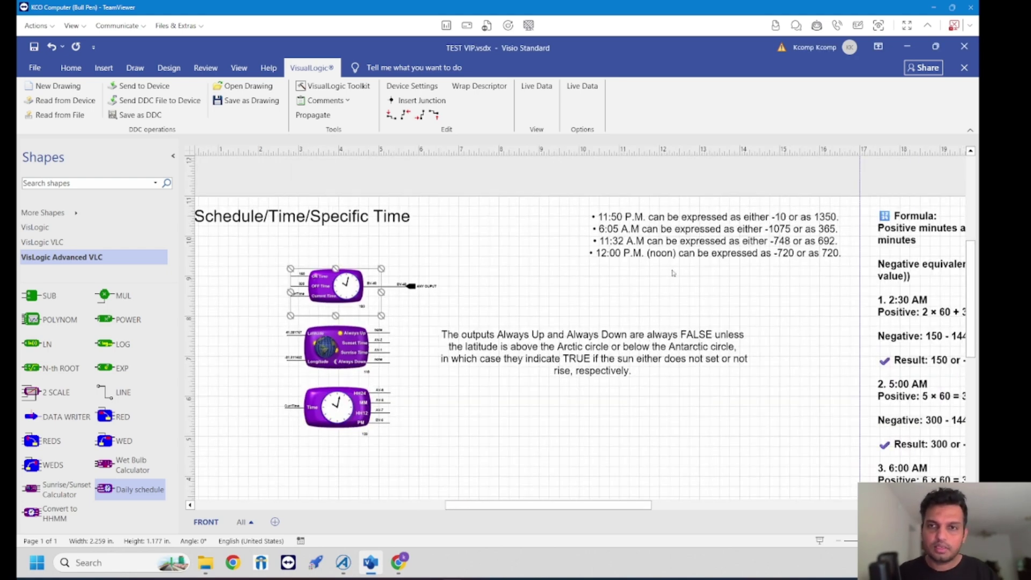
click(627, 302)
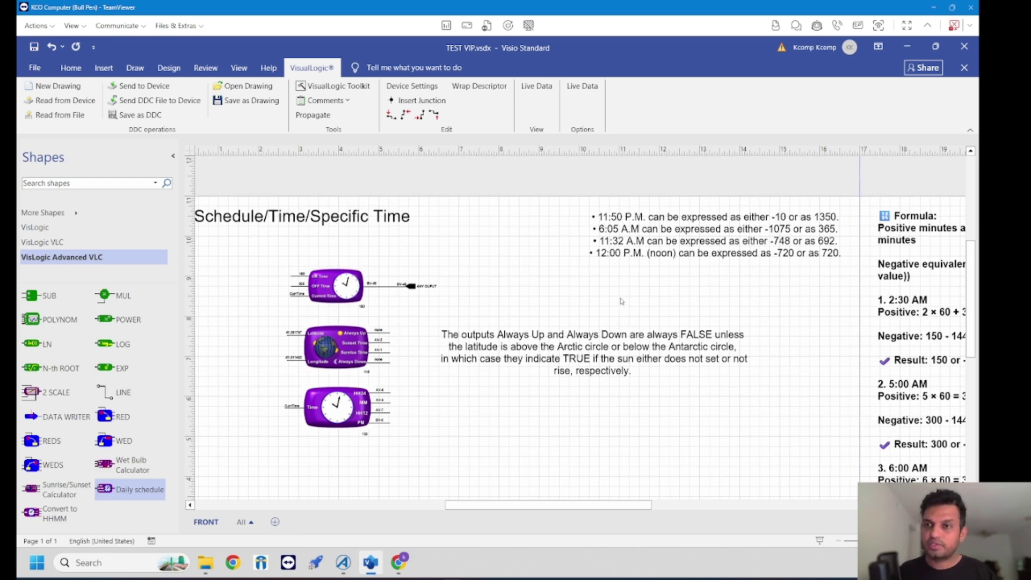
scroll(510, 306, down, 1)
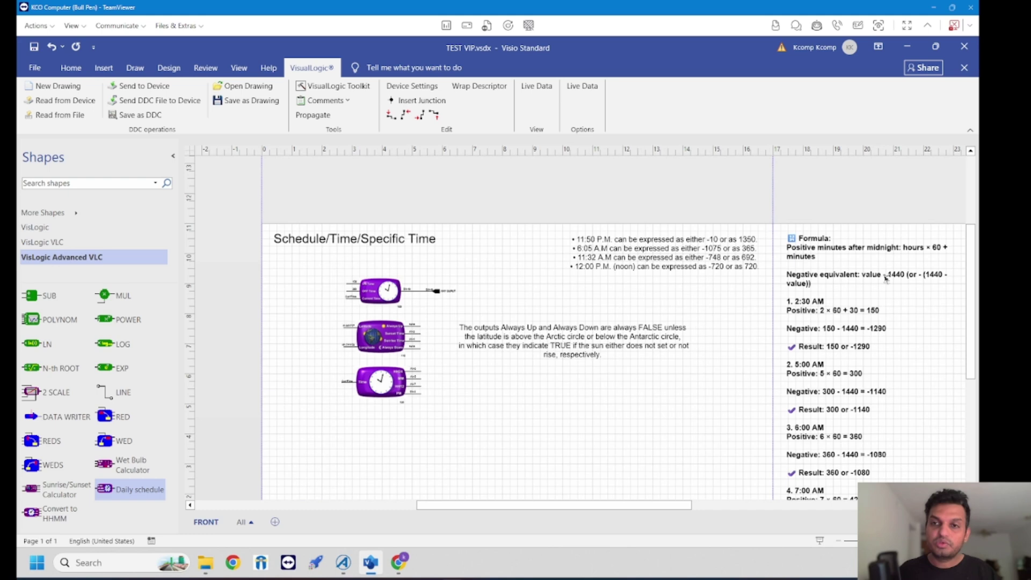
scroll(886, 267, up, 1)
click(773, 238)
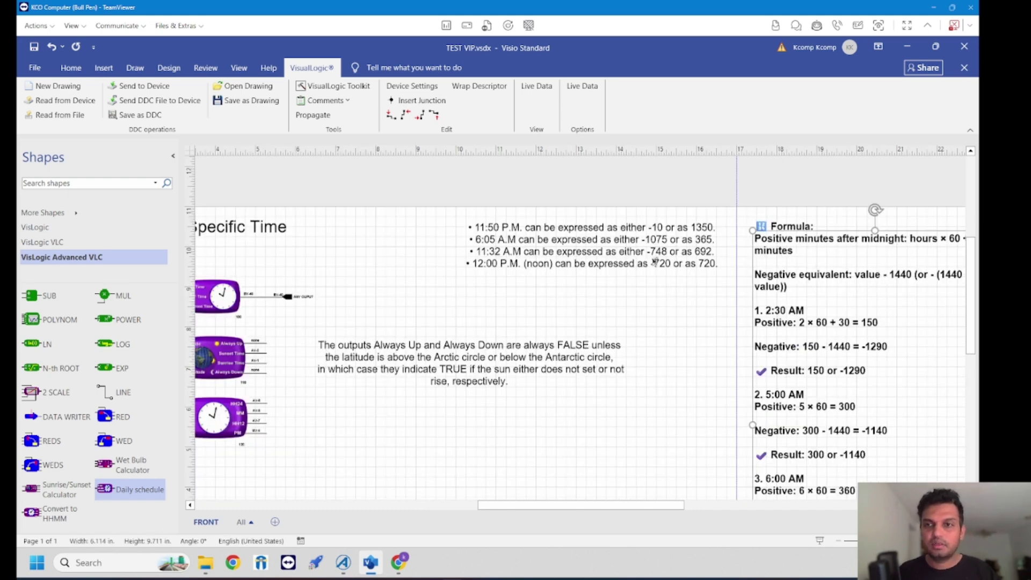
scroll(655, 262, down, 1)
scroll(795, 263, up, 1)
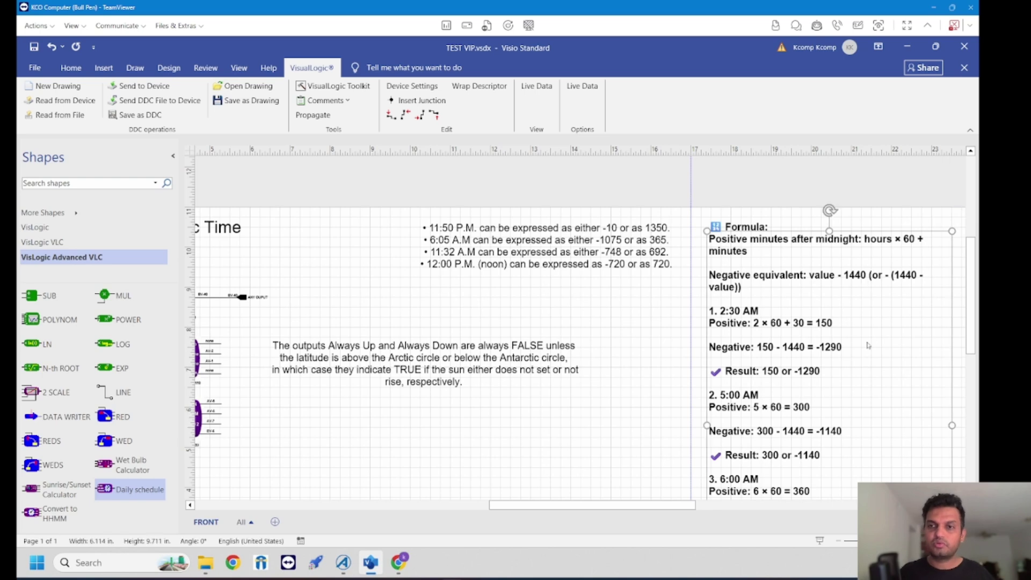
scroll(829, 328, down, 1)
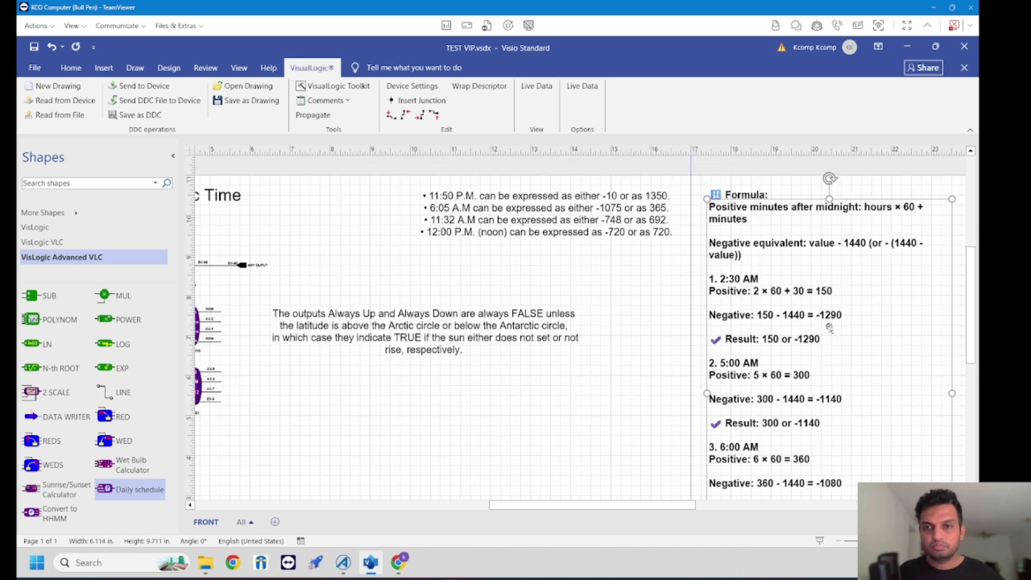
drag(678, 504, 669, 511)
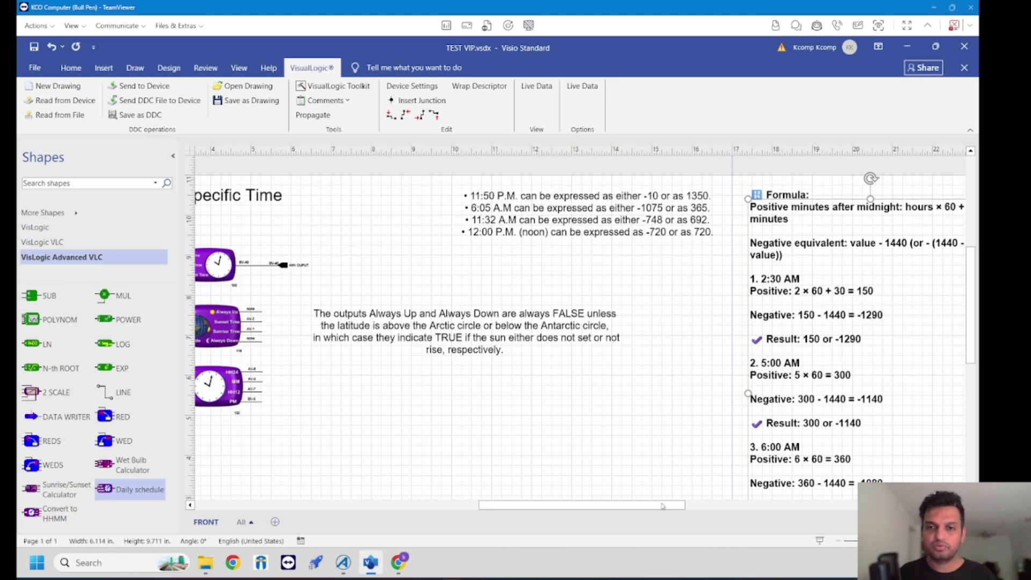
scroll(658, 512, left, 2)
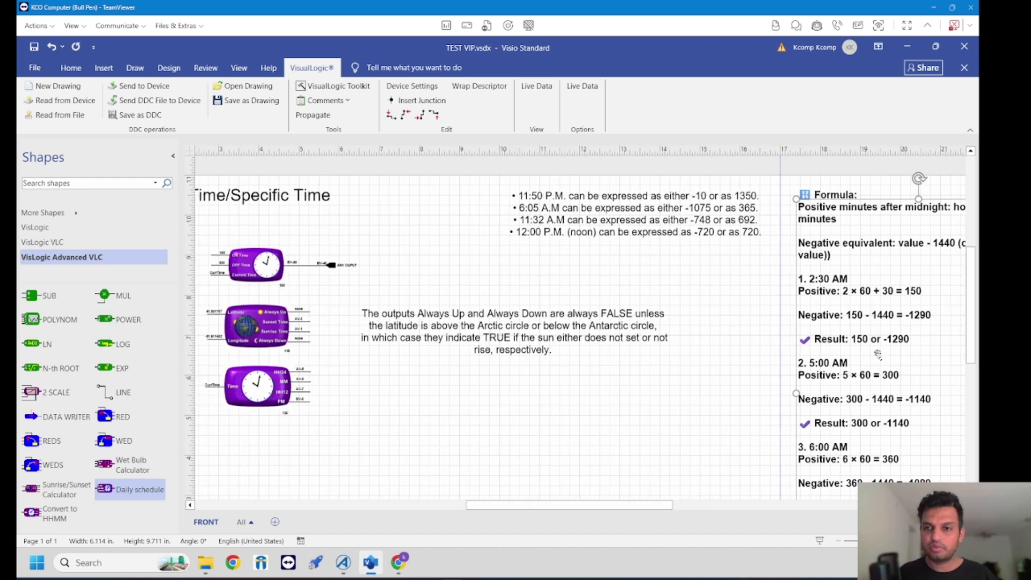
key(Escape)
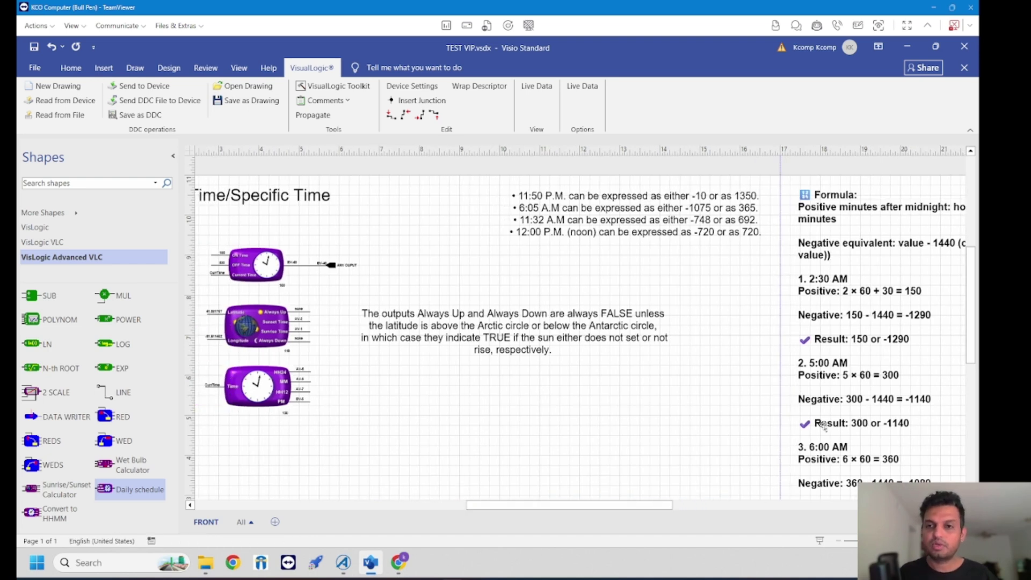
click(841, 378)
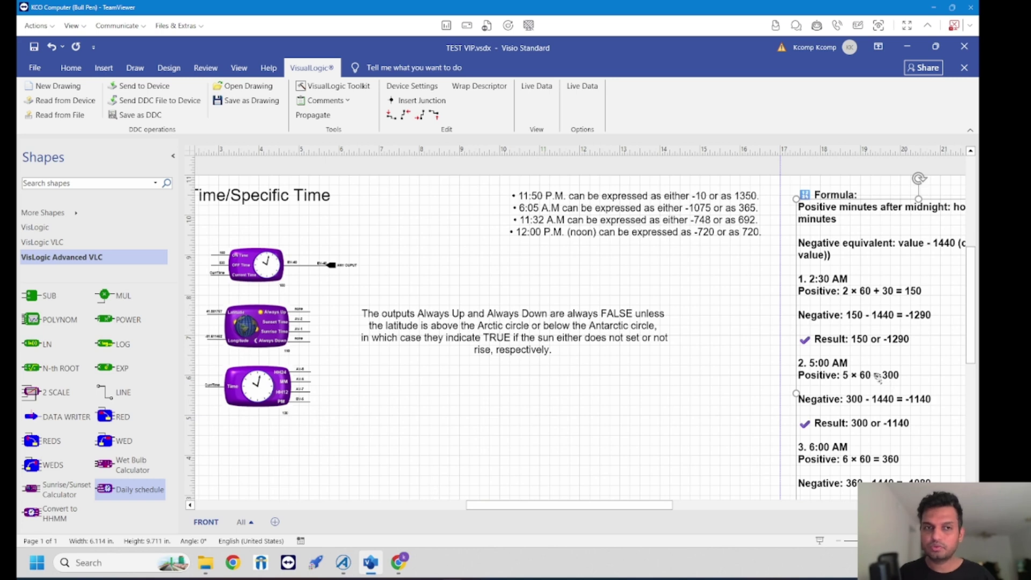
key(Escape)
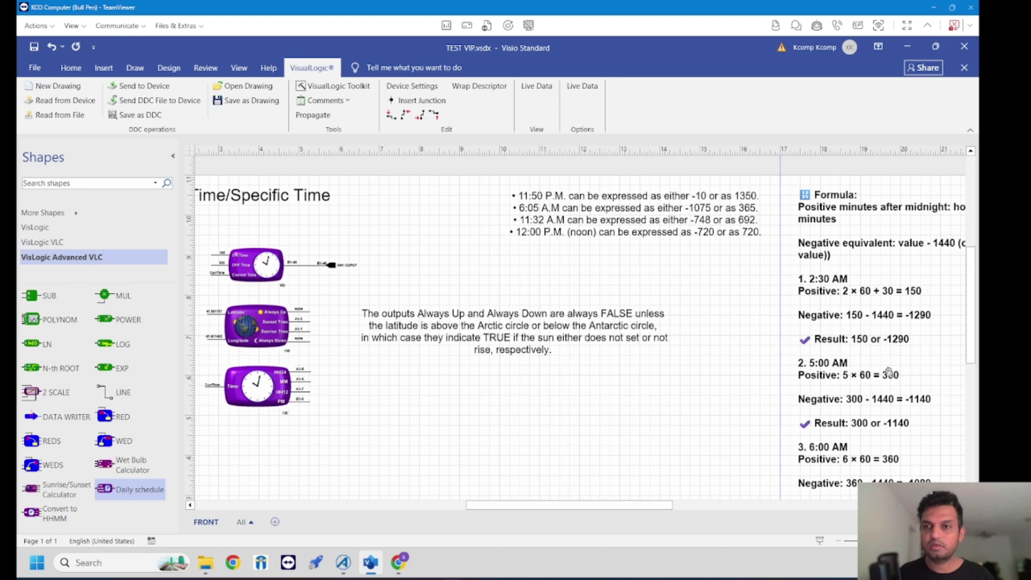
click(917, 295)
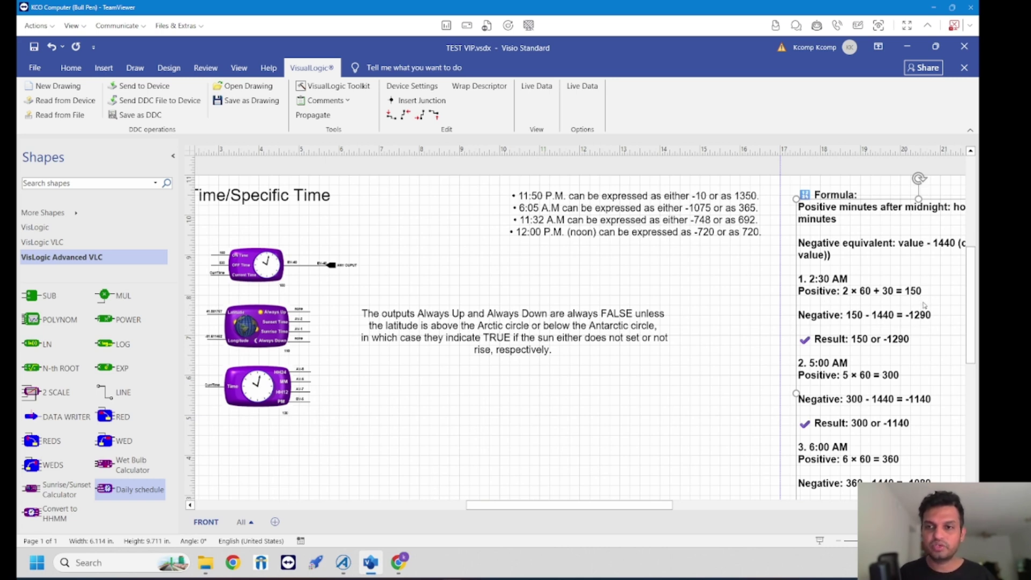
Check that the Daily schedule block holds ON Time 150 and OFF Time 300, then confirm with OK.
click(644, 496)
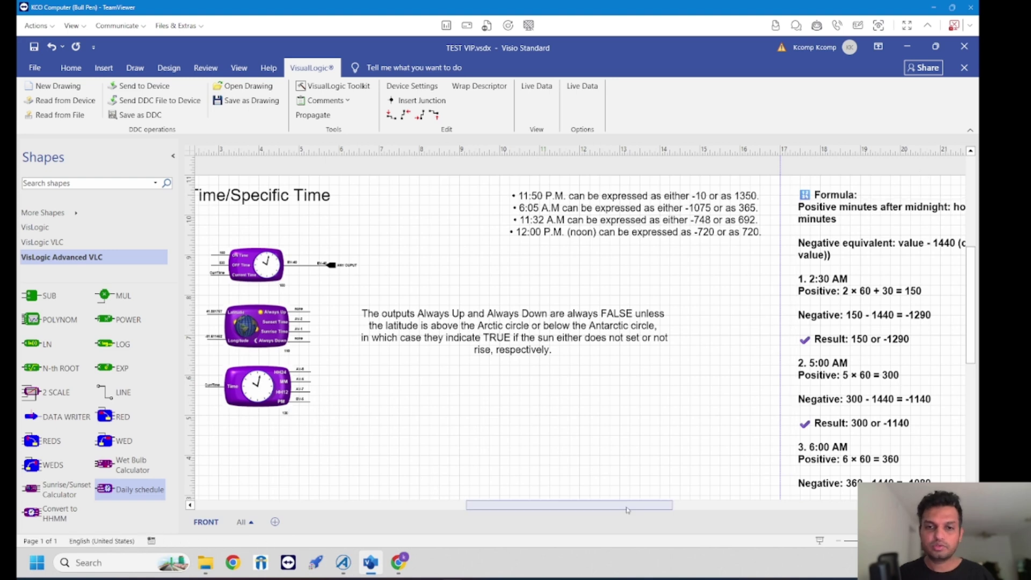
drag(627, 510, 588, 510)
click(420, 275)
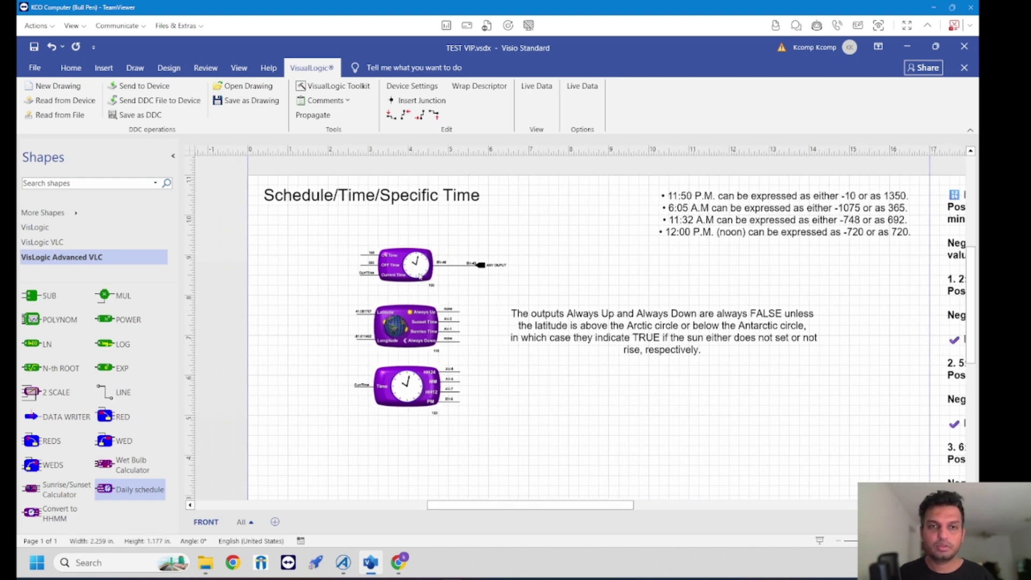
double_click(420, 275)
double_click(436, 316)
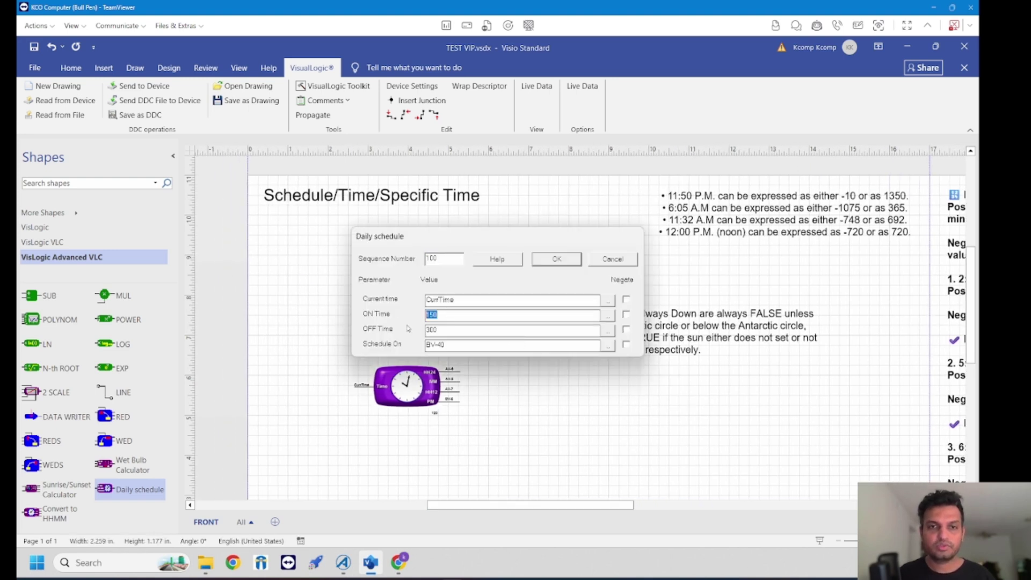
click(444, 332)
double_click(455, 332)
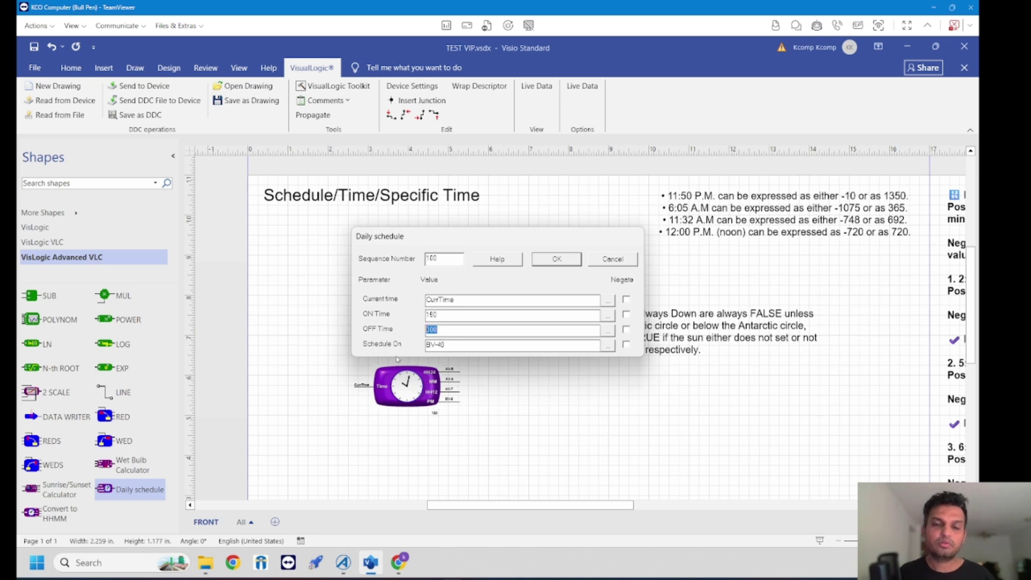
click(463, 330)
double_click(468, 330)
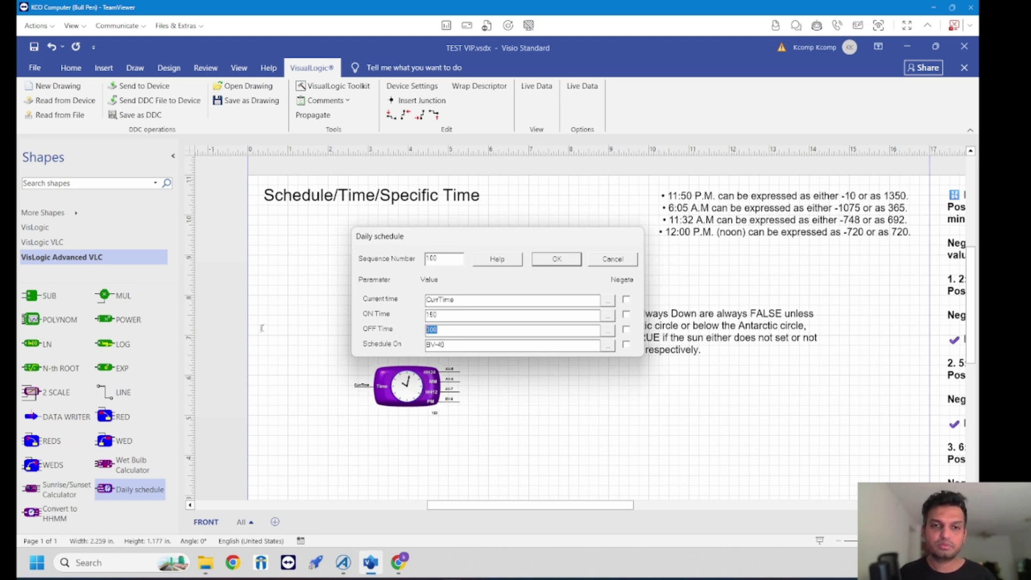
click(543, 260)
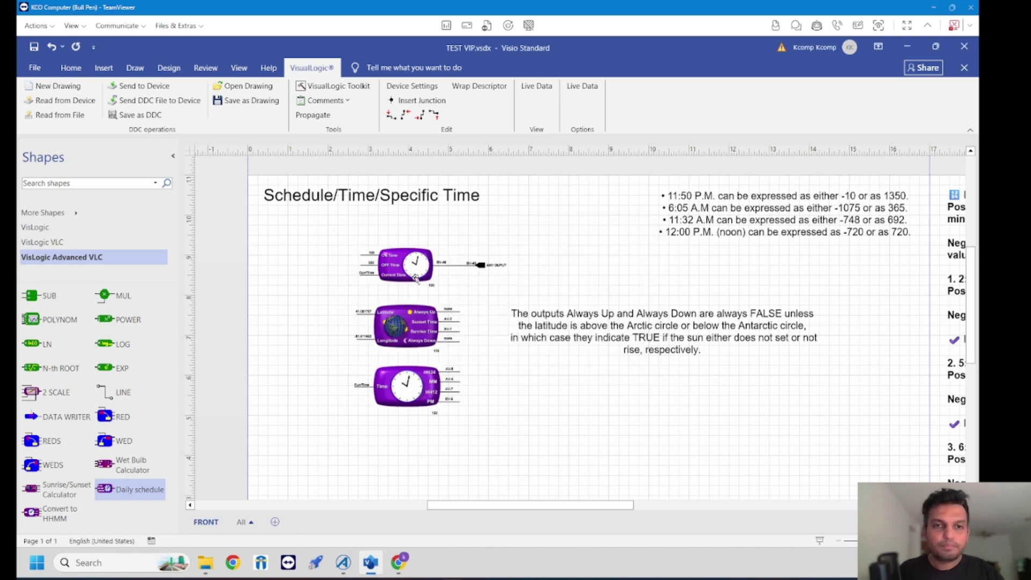
Turn on Live Data for the Daily schedule block, accepting the default update rate.
scroll(391, 267, up, 3)
click(422, 311)
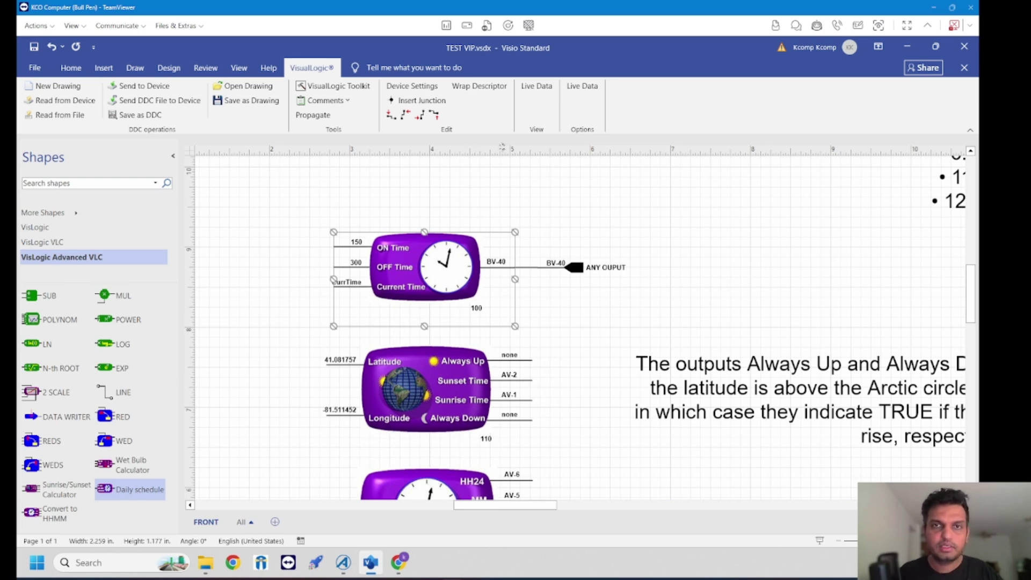
click(535, 88)
key(Return)
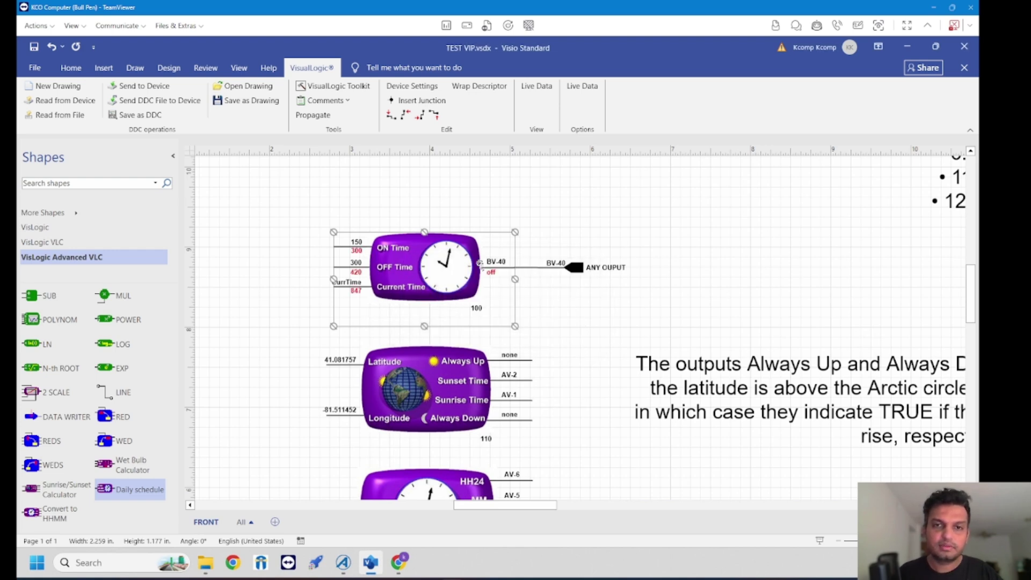
Check the live values: BV-40 output is off and the current time reads 847.
click(564, 271)
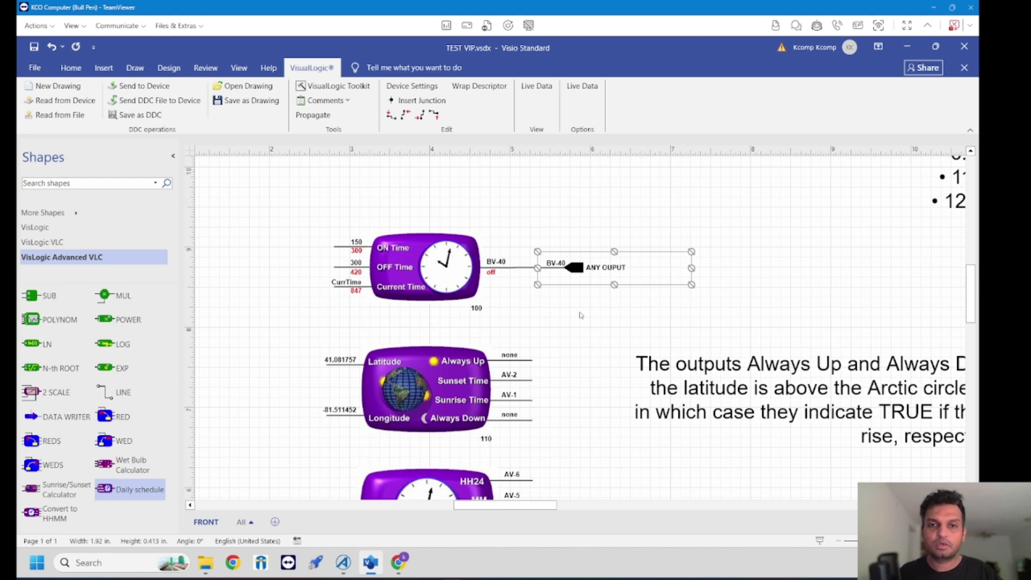
click(557, 312)
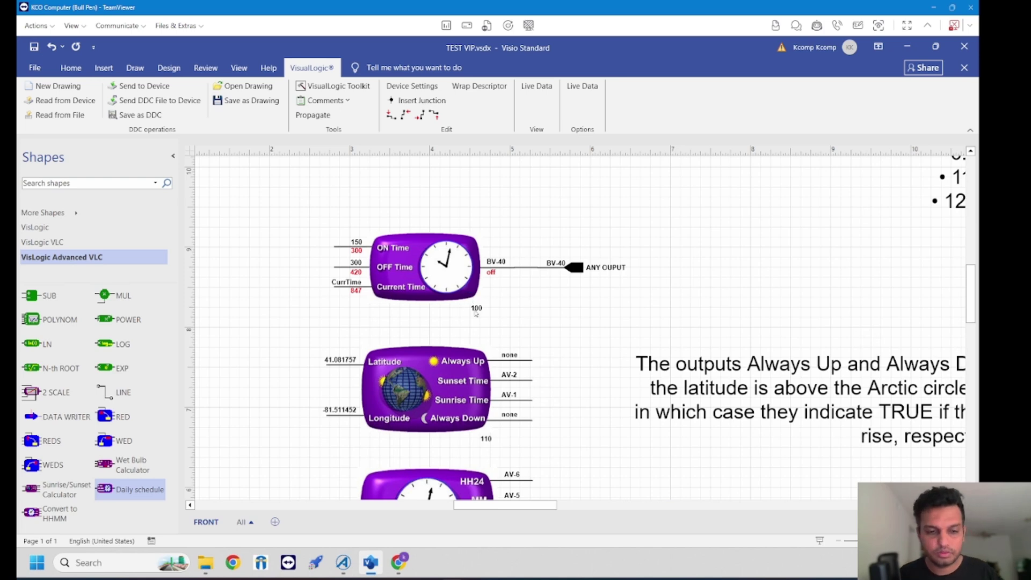
scroll(359, 281, down, 3)
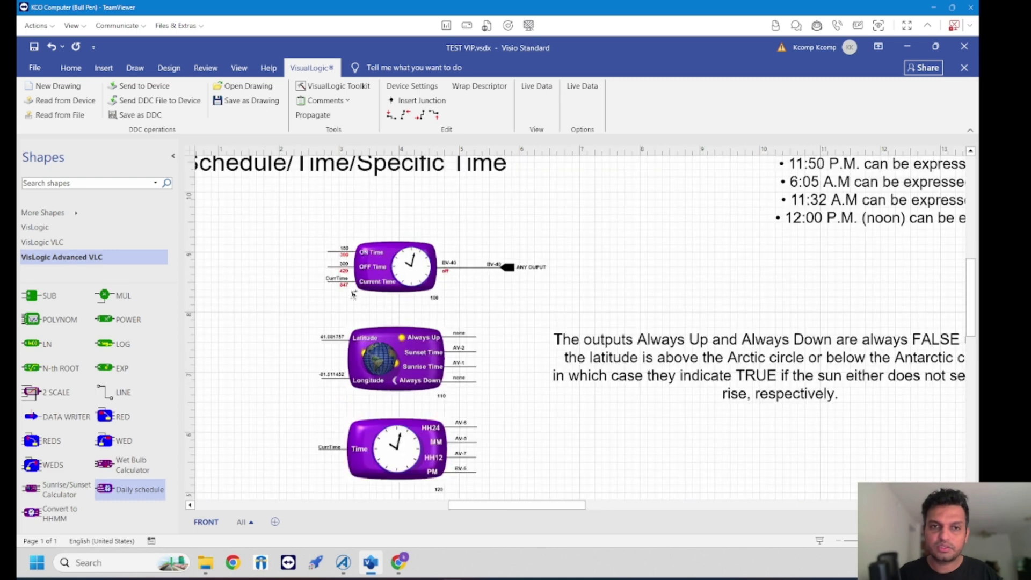
scroll(355, 292, up, 2)
scroll(297, 296, down, 2)
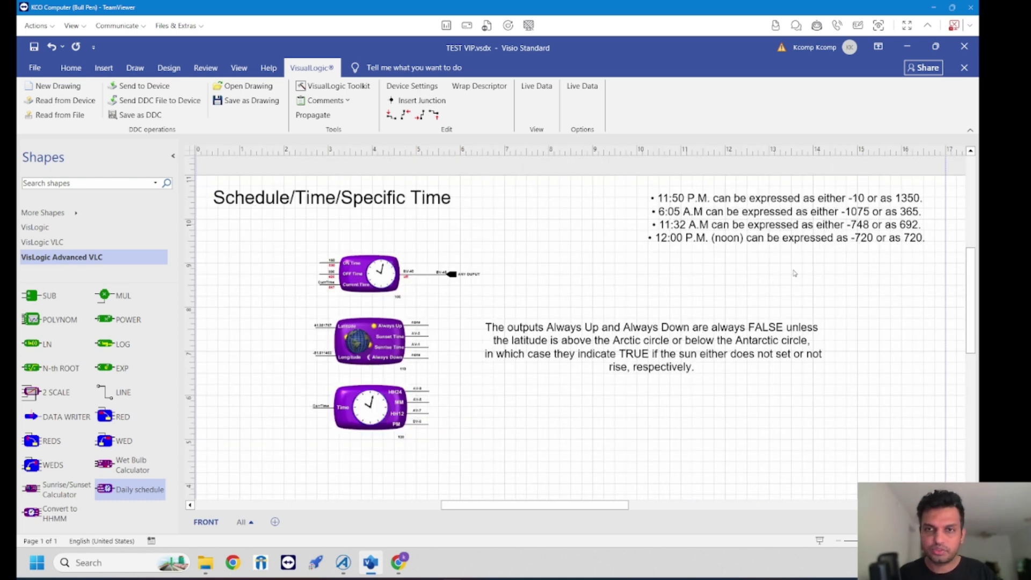
scroll(324, 372, up, 2)
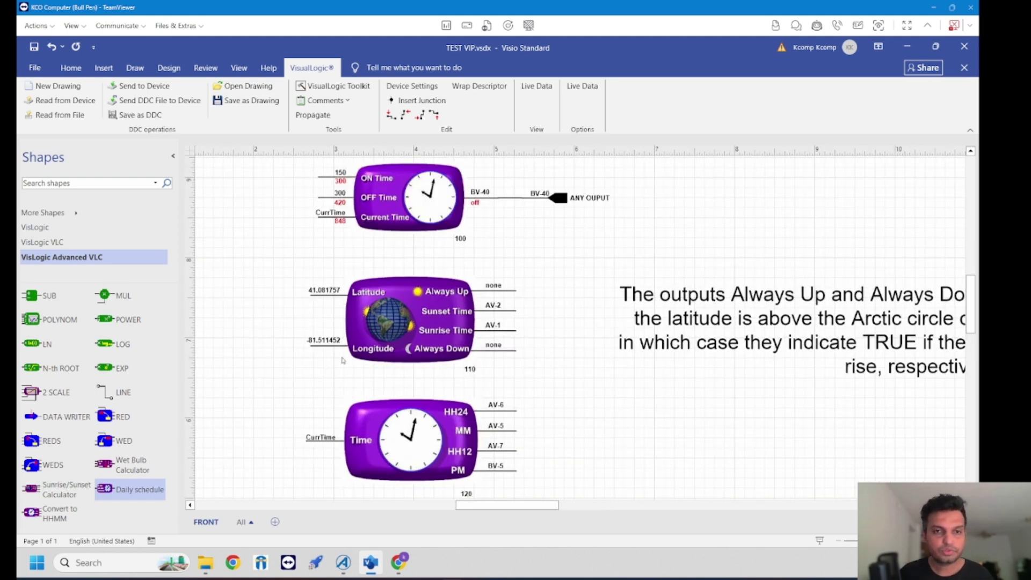
click(369, 342)
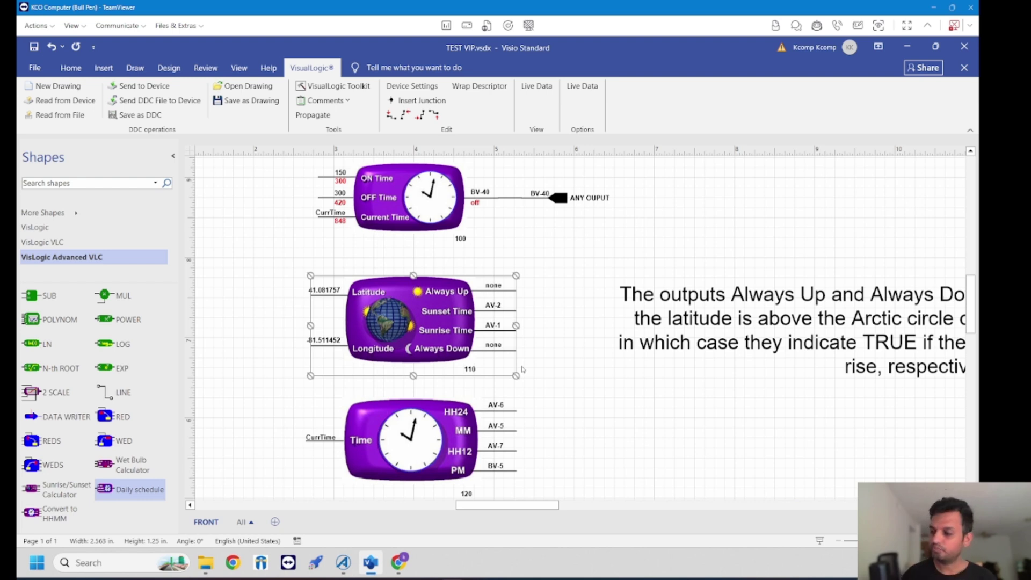
Highlight Akron's coordinates, 41.0812° N, 81.5188° W, in the Google search results.
click(399, 563)
click(95, 48)
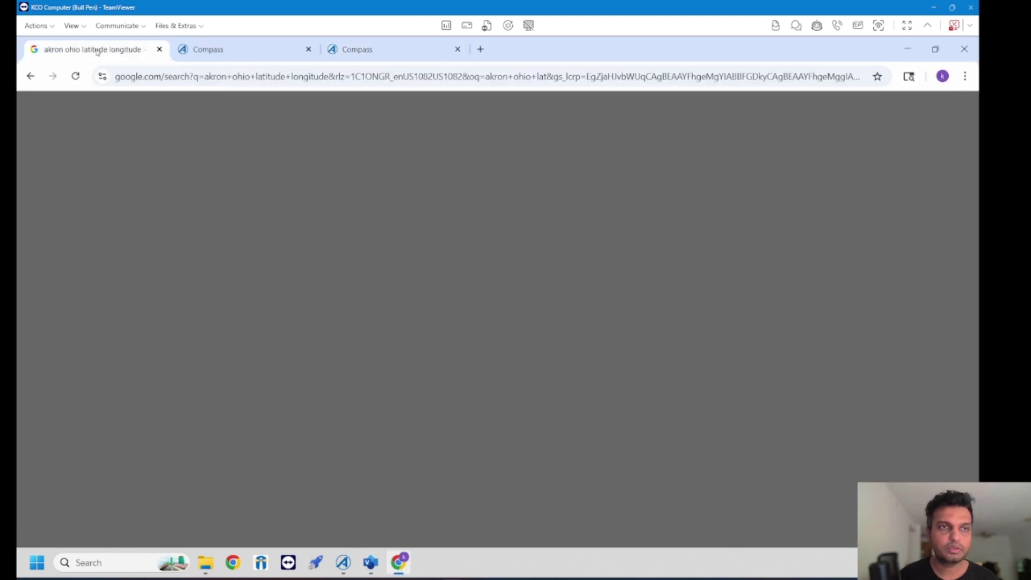
drag(157, 246, 345, 246)
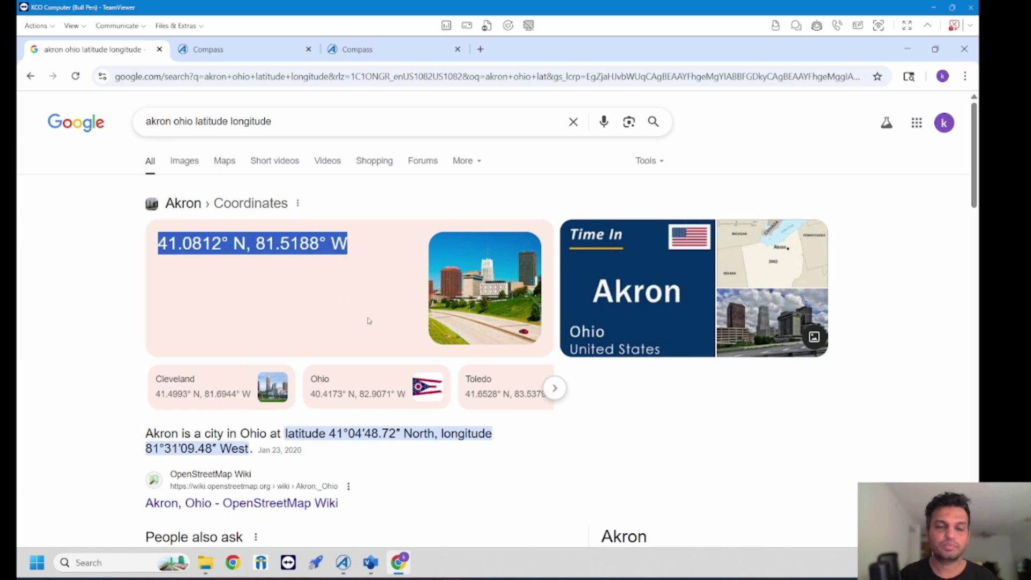
click(558, 262)
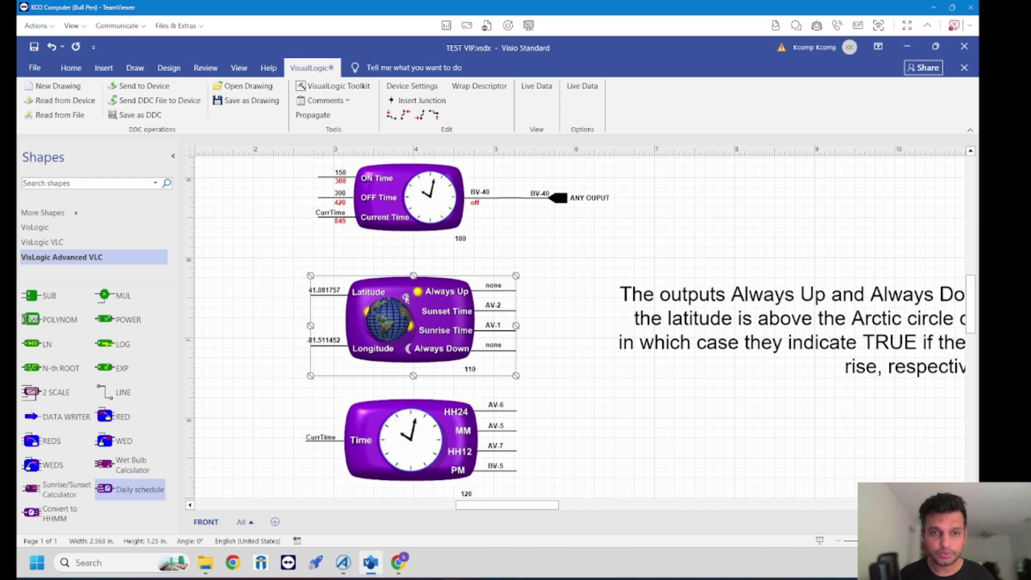
double_click(363, 296)
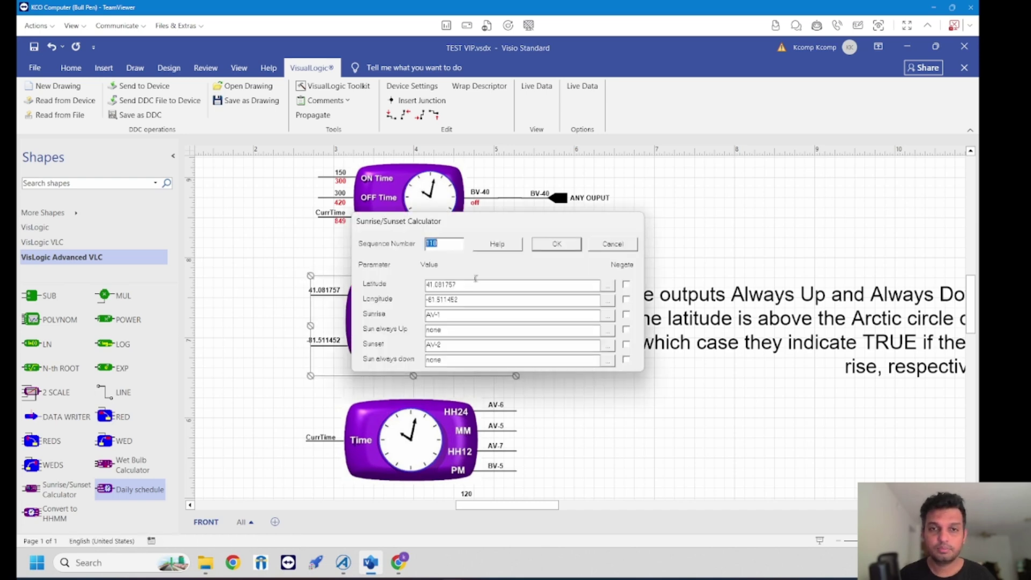
click(452, 286)
drag(465, 286, 400, 310)
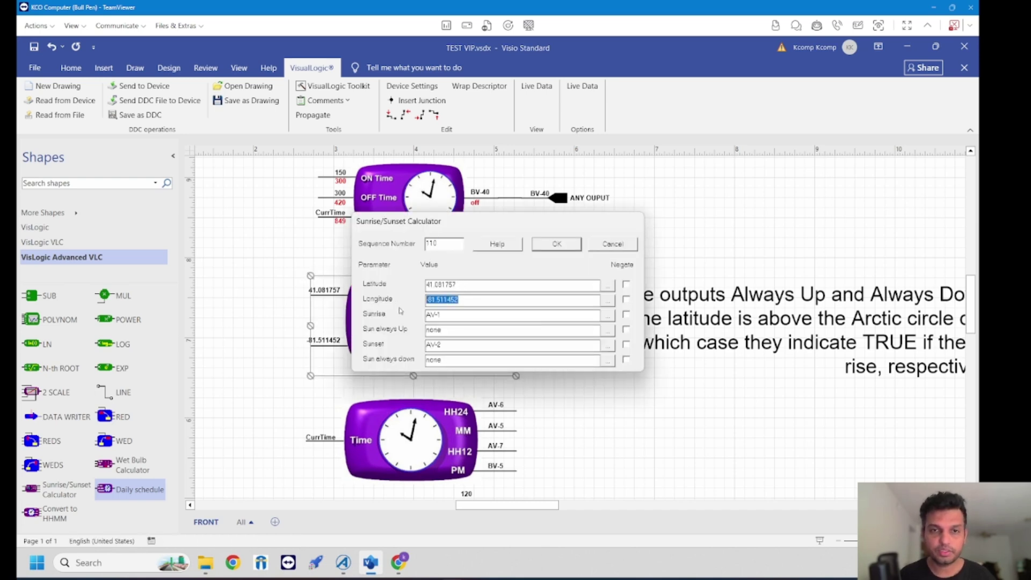
drag(465, 227, 621, 234)
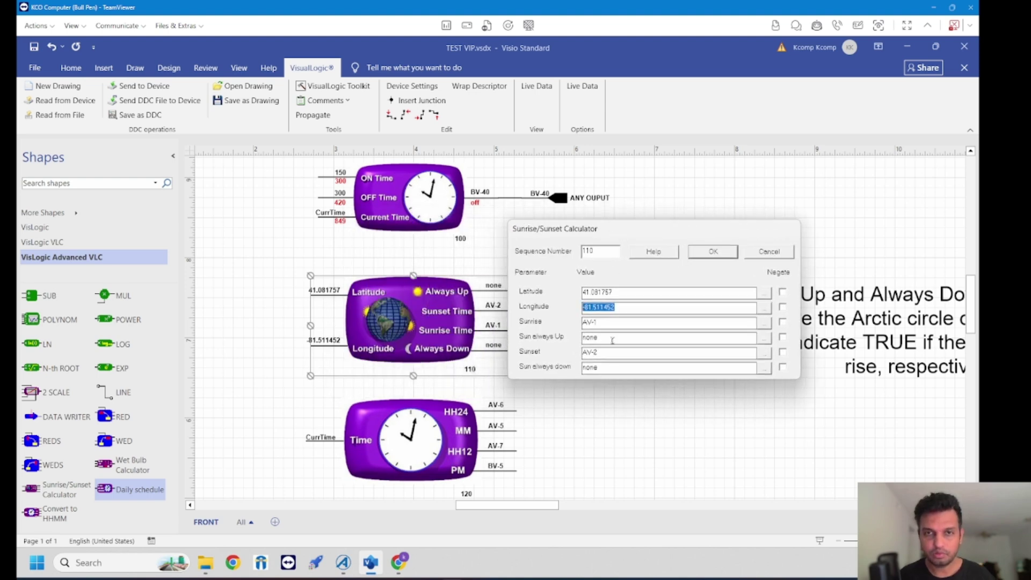
drag(612, 339, 558, 374)
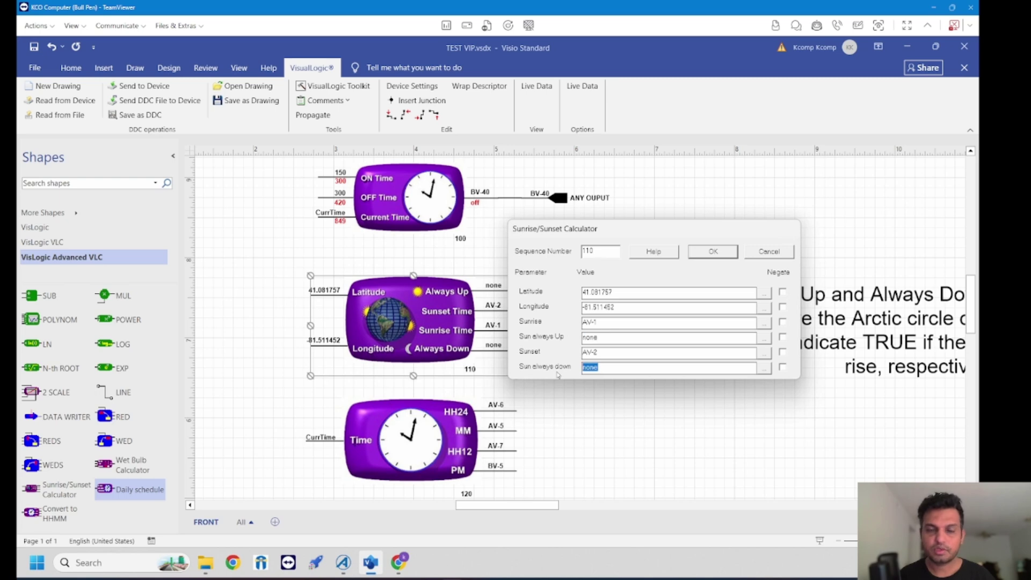
click(722, 253)
drag(536, 511, 549, 511)
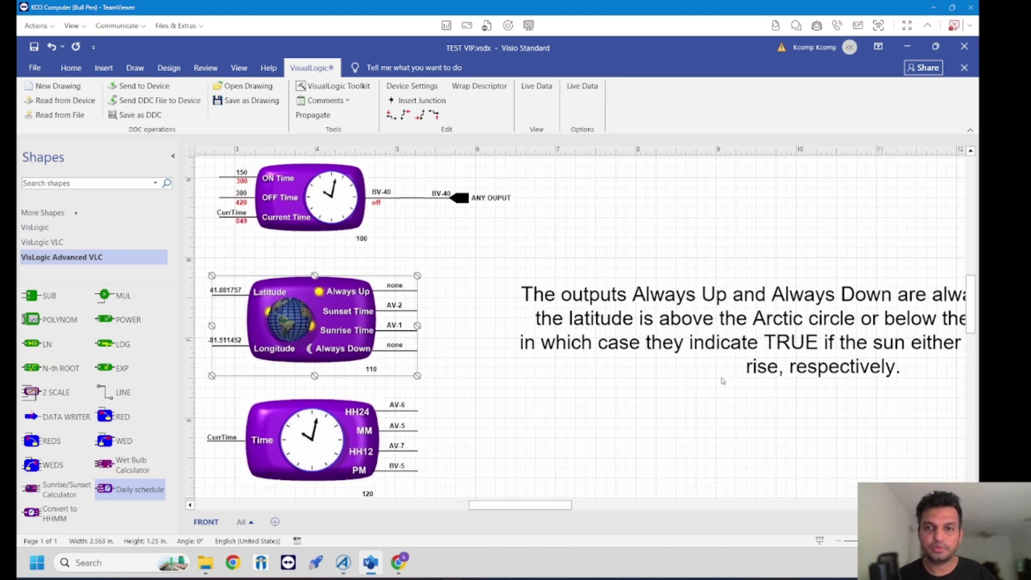
Turn off Live Data on the TEST VIP drawing with the Sunrise/Sunset Calculator block selected.
scroll(593, 353, down, 1)
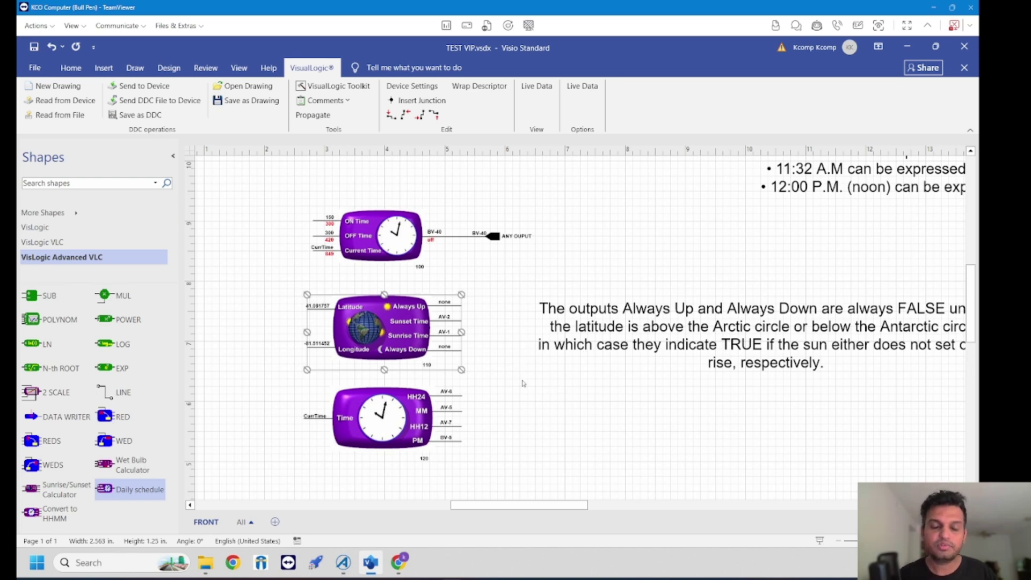
scroll(428, 357, up, 1)
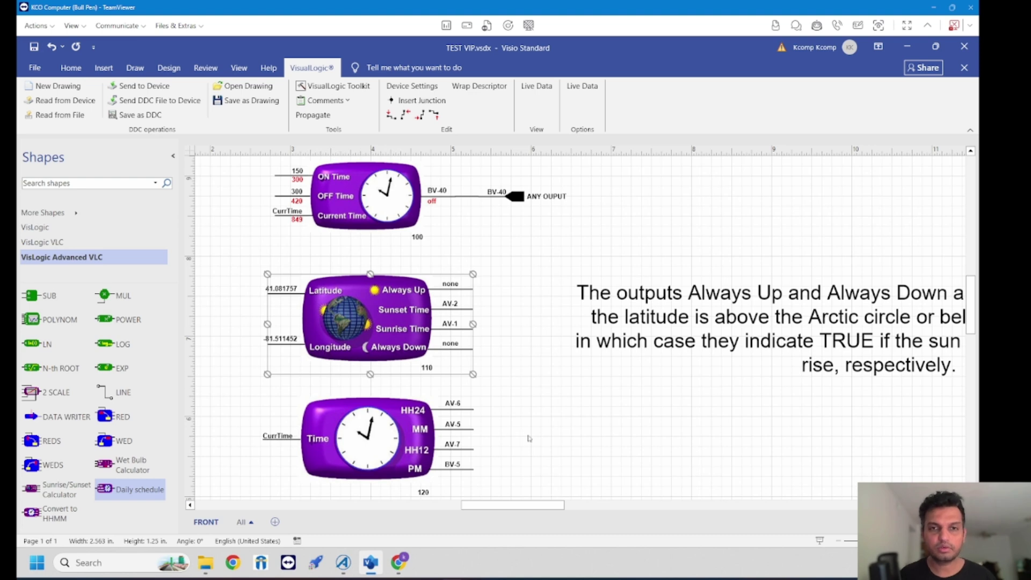
mouse_move(550, 506)
mouse_down()
mouse_move(596, 506)
mouse_move(542, 507)
mouse_up()
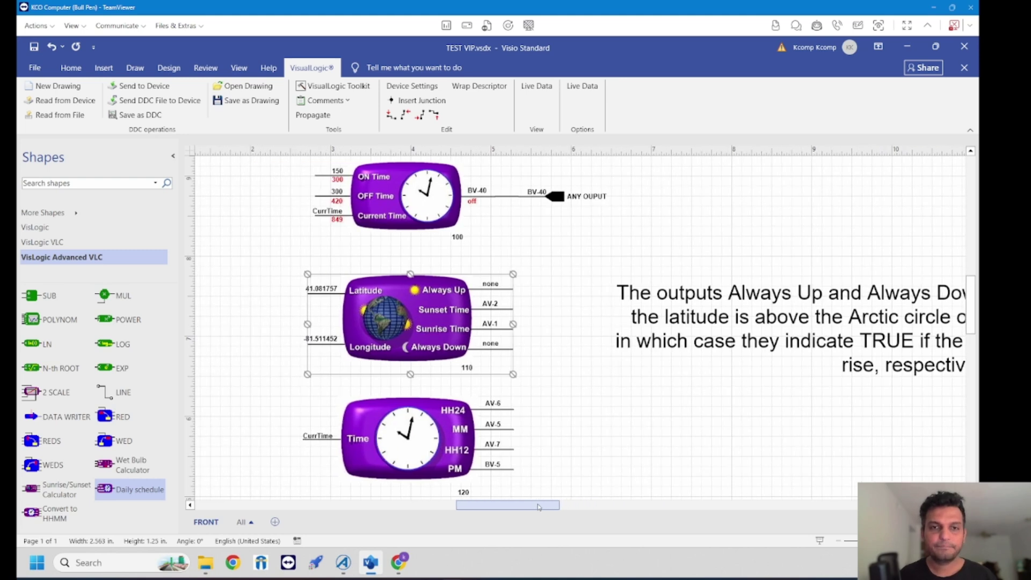
click(529, 368)
scroll(529, 368, right, 3)
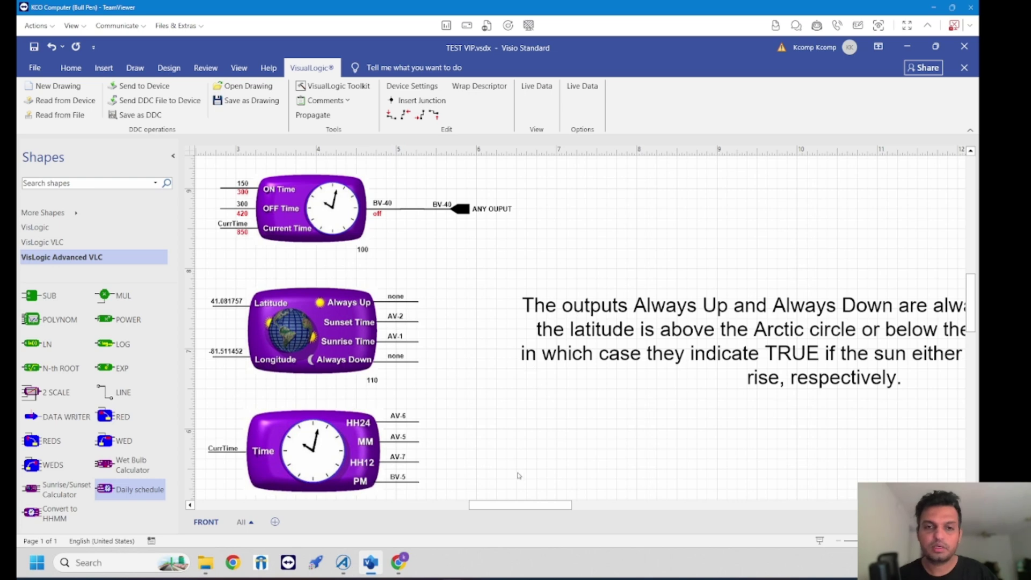
click(350, 359)
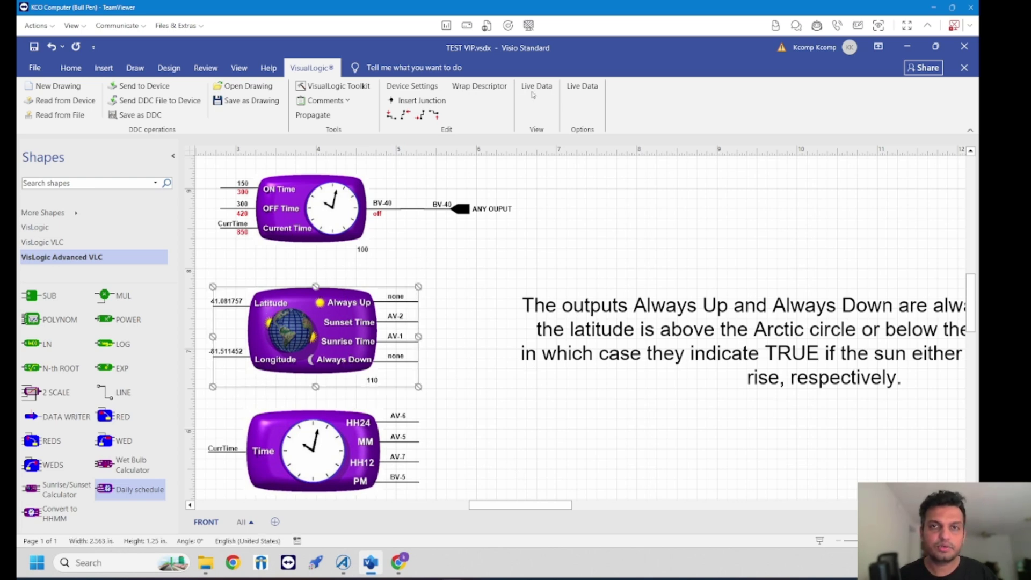
click(535, 87)
key(Return)
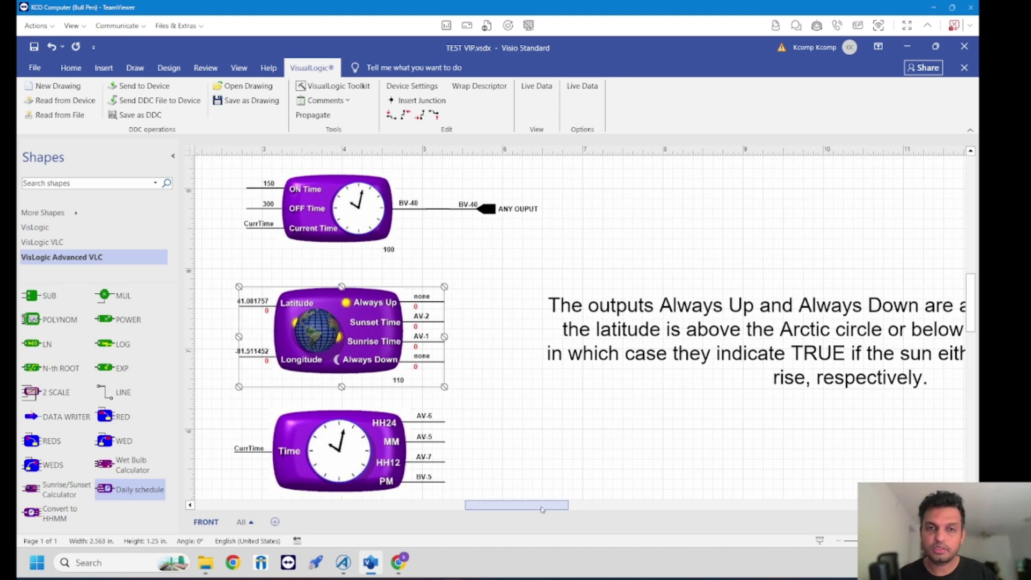
scroll(542, 505, left, 1)
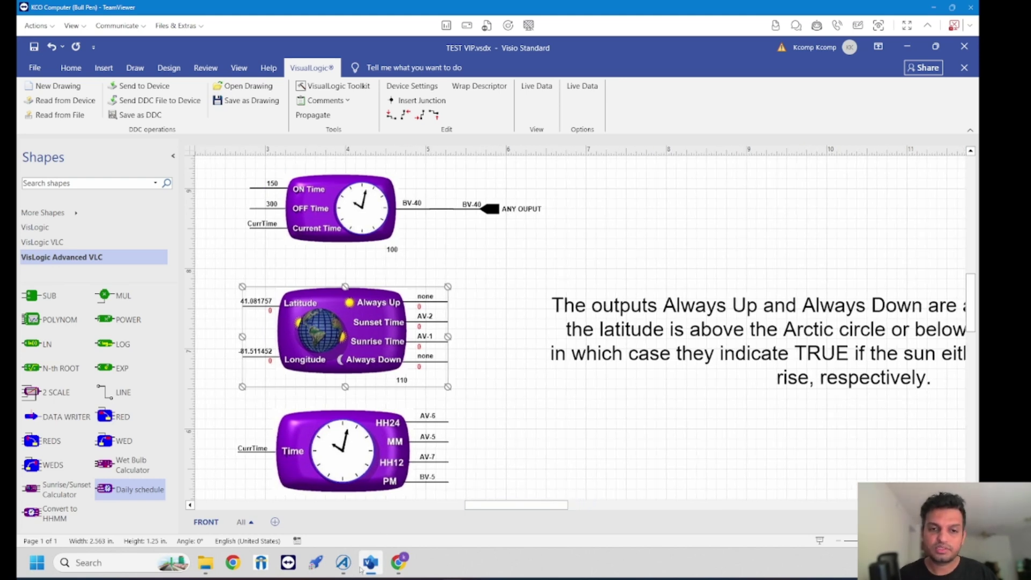
Switch to the Drawing1 window and zoom in on its blocks.
mouse_move(364, 571)
click(437, 499)
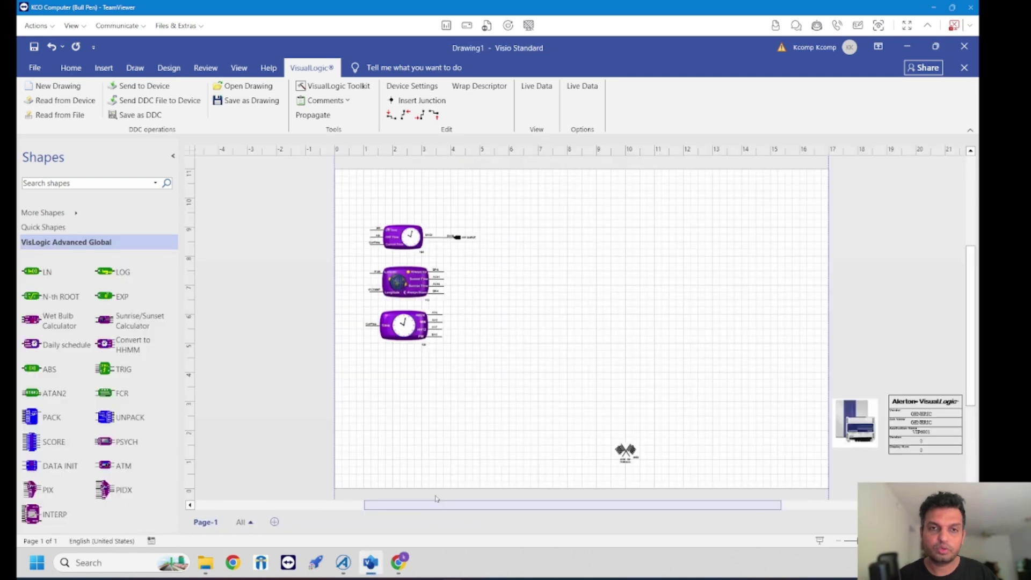
scroll(403, 295, up, 3)
scroll(405, 293, up, 1)
Show live values on the Sunrise/Sunset Calculator, giving sunset 1787 and sunrise 899.
click(409, 288)
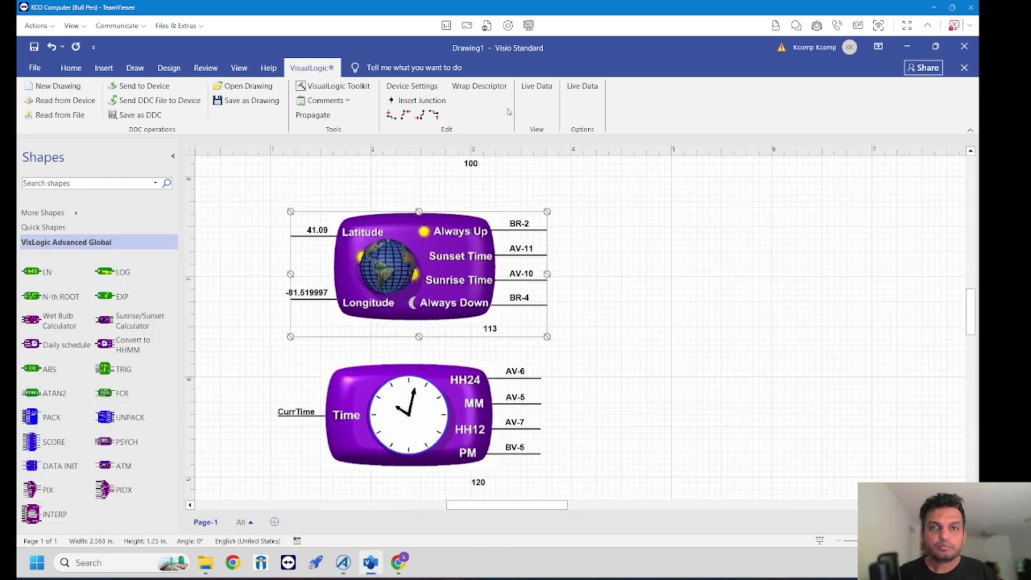
click(530, 95)
click(549, 290)
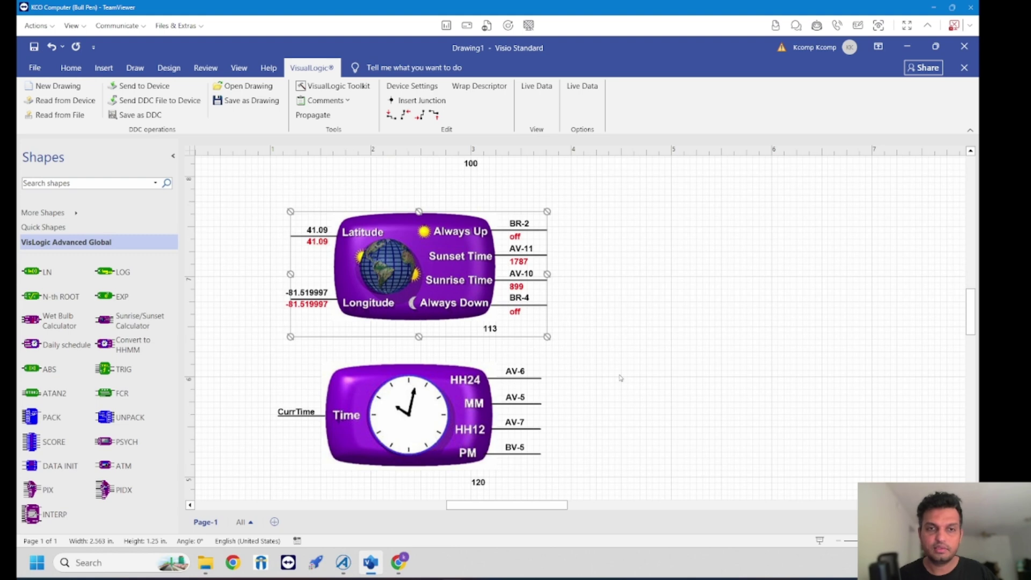
click(634, 398)
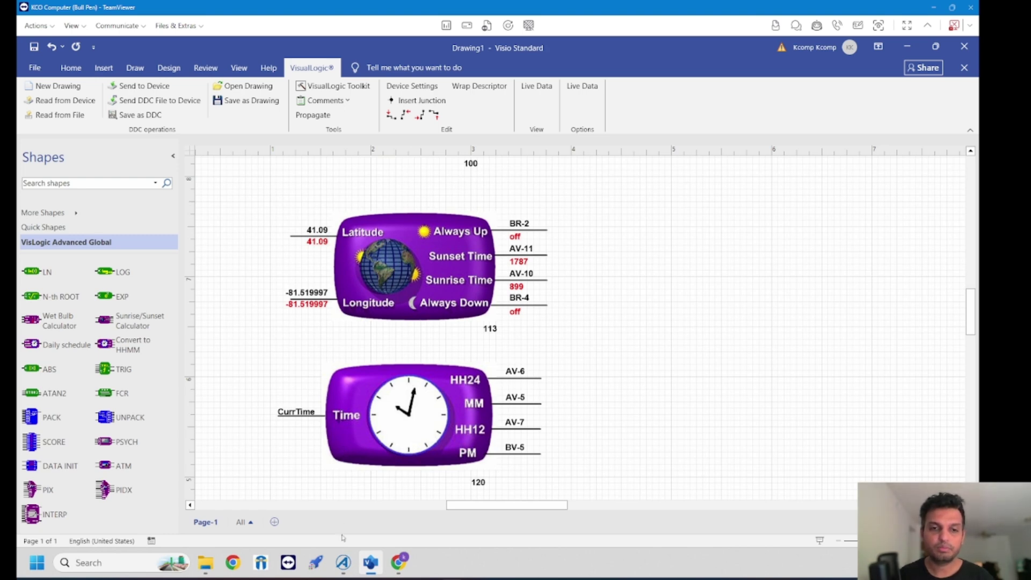
Open the configuration of device 6001 from the Compass Device Manager.
mouse_move(343, 562)
click(296, 507)
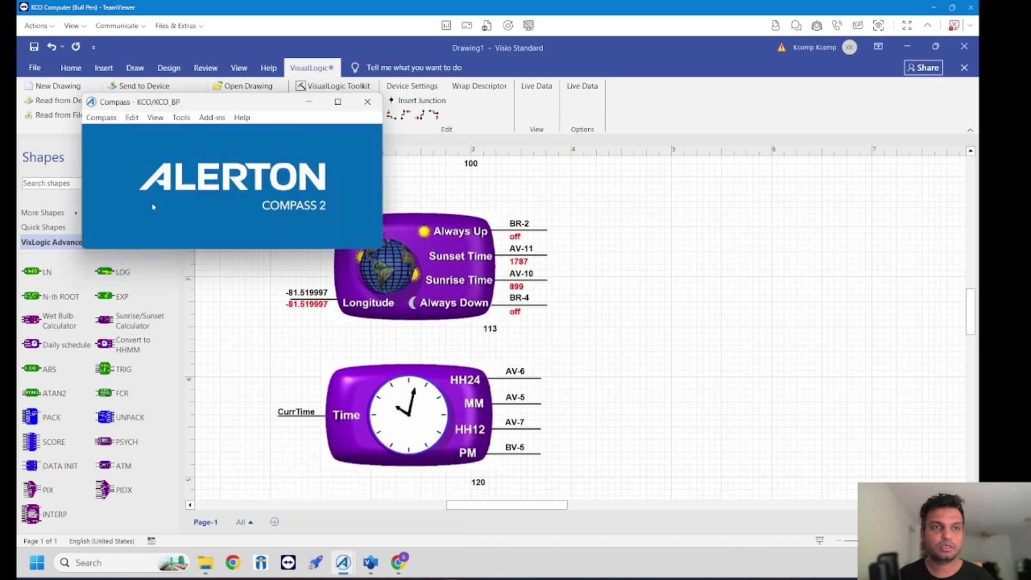
click(98, 120)
click(131, 150)
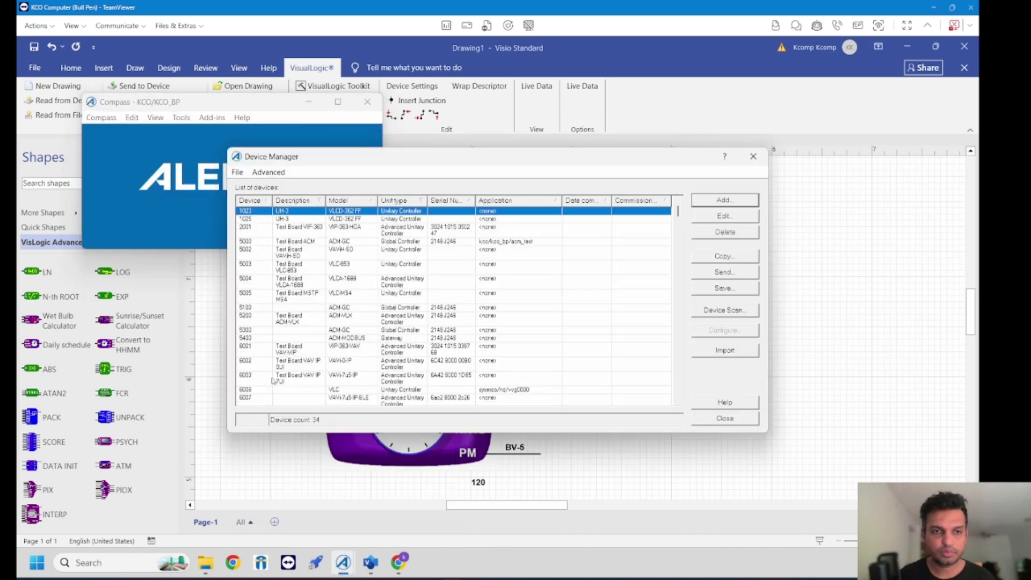
click(275, 352)
click(714, 332)
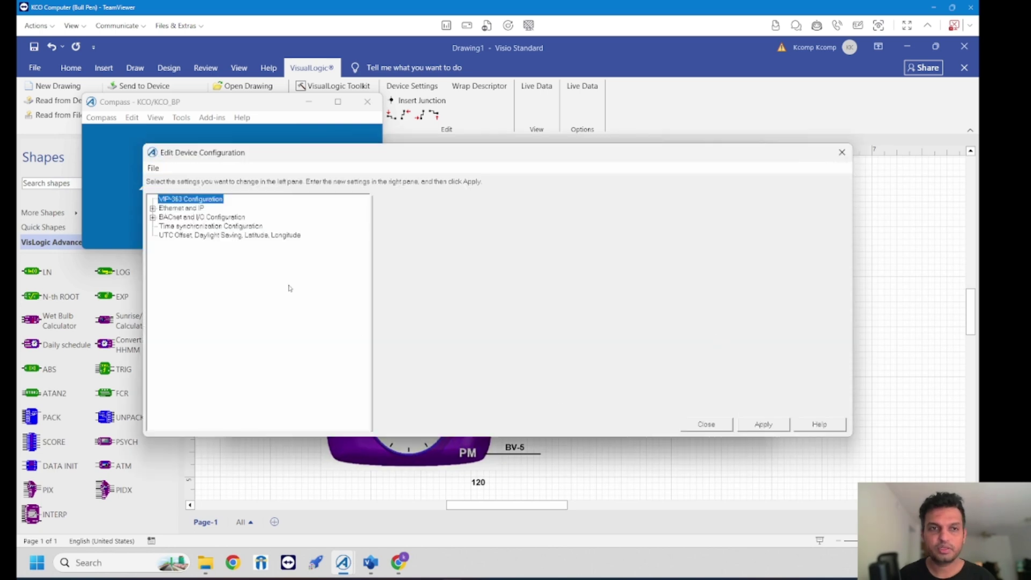
Review latitude 41.09, longitude -81.52 and UTC offset -4, then close without saving.
click(182, 235)
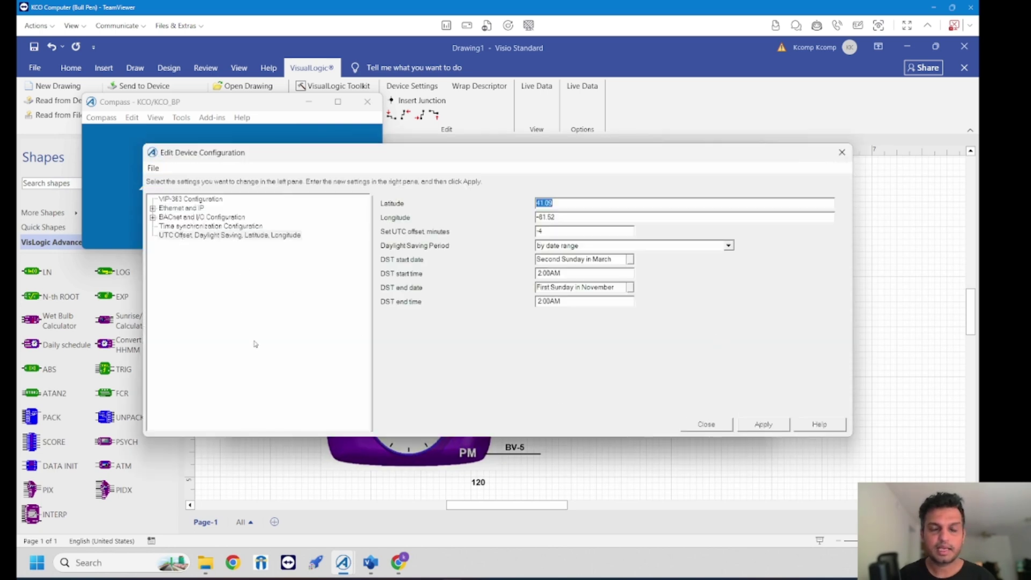
key(Tab)
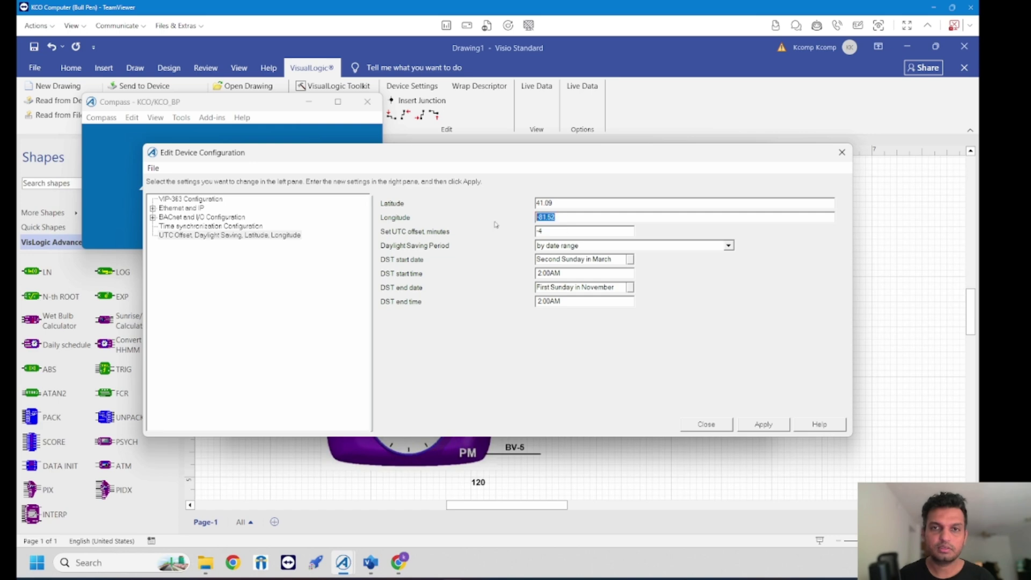
key(Tab)
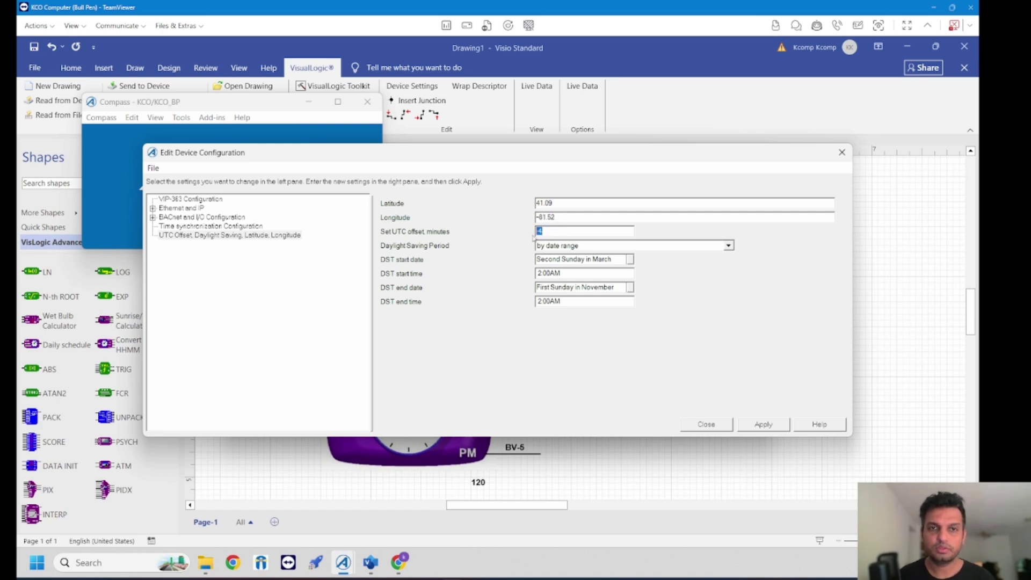
click(556, 233)
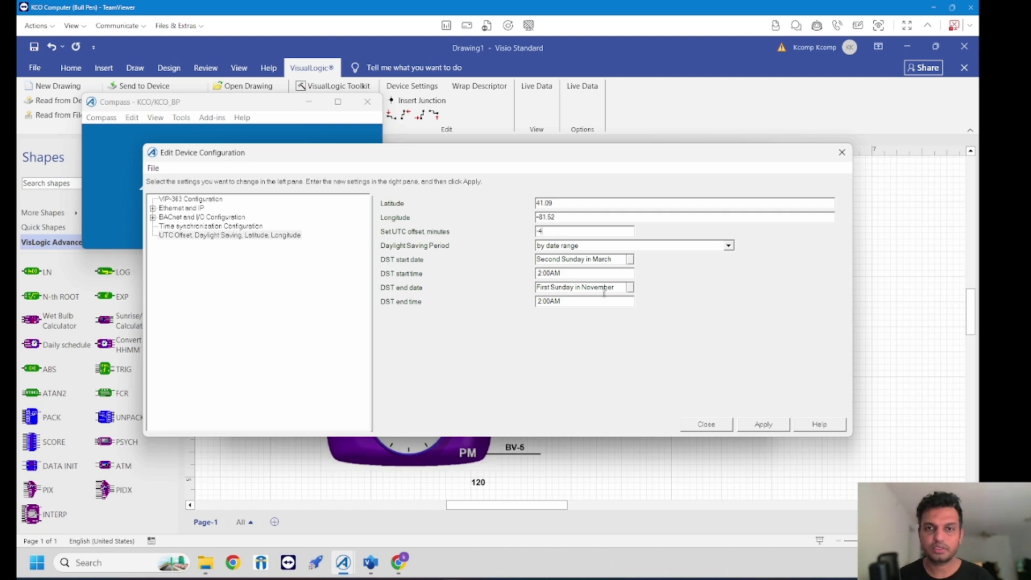
click(692, 429)
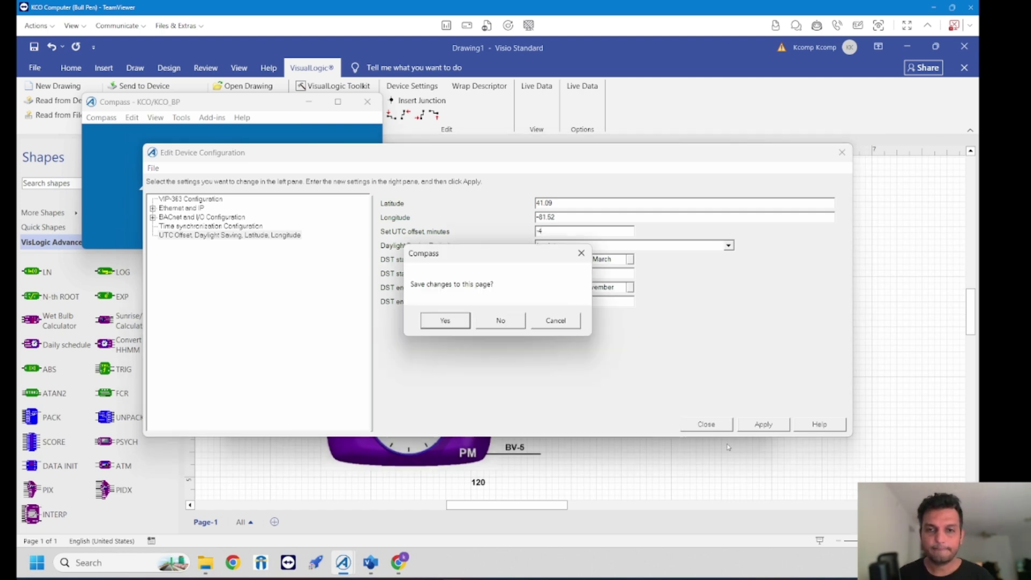
click(500, 321)
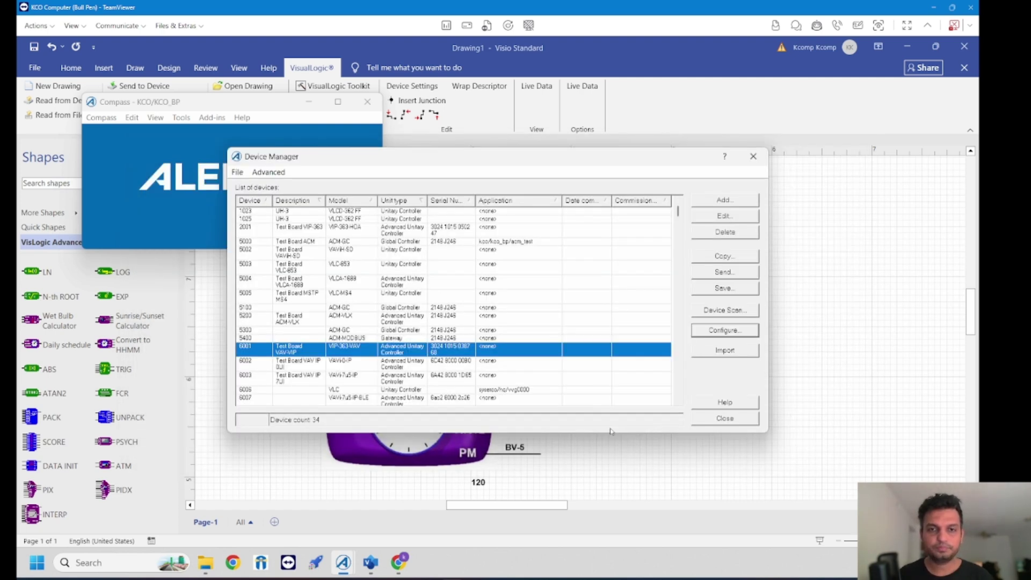
click(715, 418)
click(689, 455)
scroll(601, 397, down, 1)
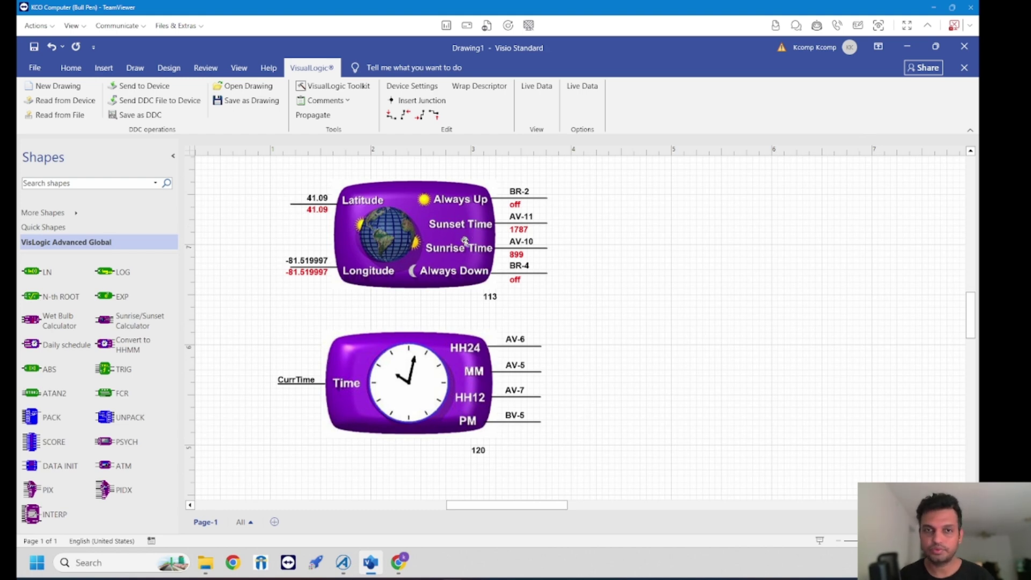
key(Tab)
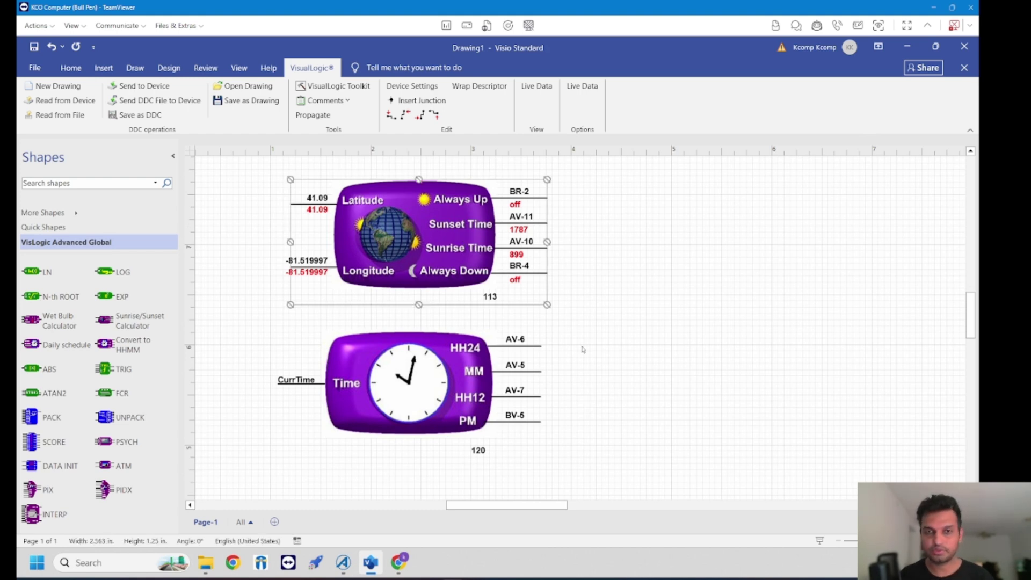
click(597, 363)
scroll(601, 383, up, 2)
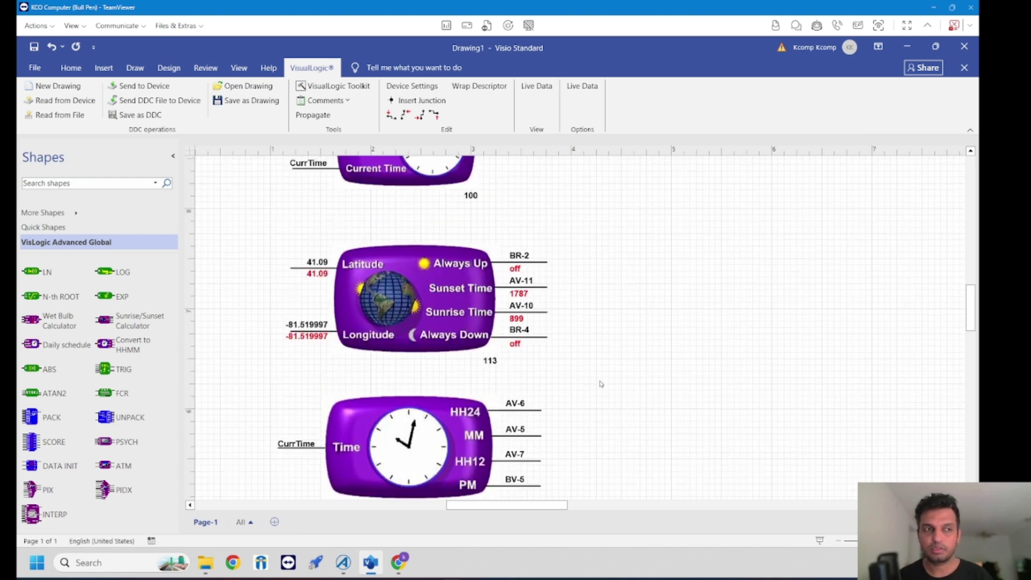
scroll(601, 383, down, 1)
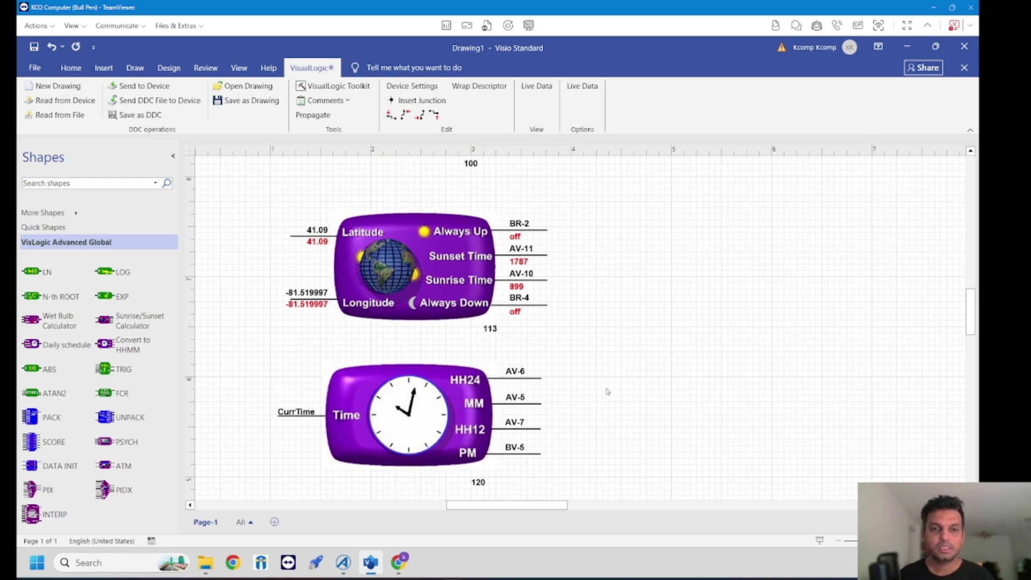
scroll(609, 392, down, 1)
click(428, 411)
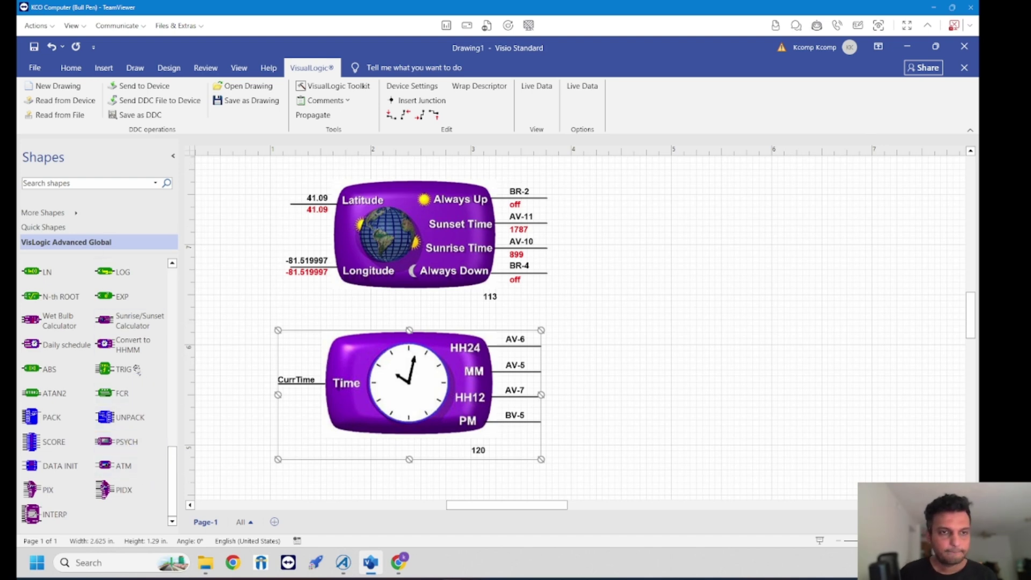
Show live values on Convert to HHMM for device 6001: CurrTime 853, HH24 14, MM 13, PM on.
click(132, 346)
click(564, 402)
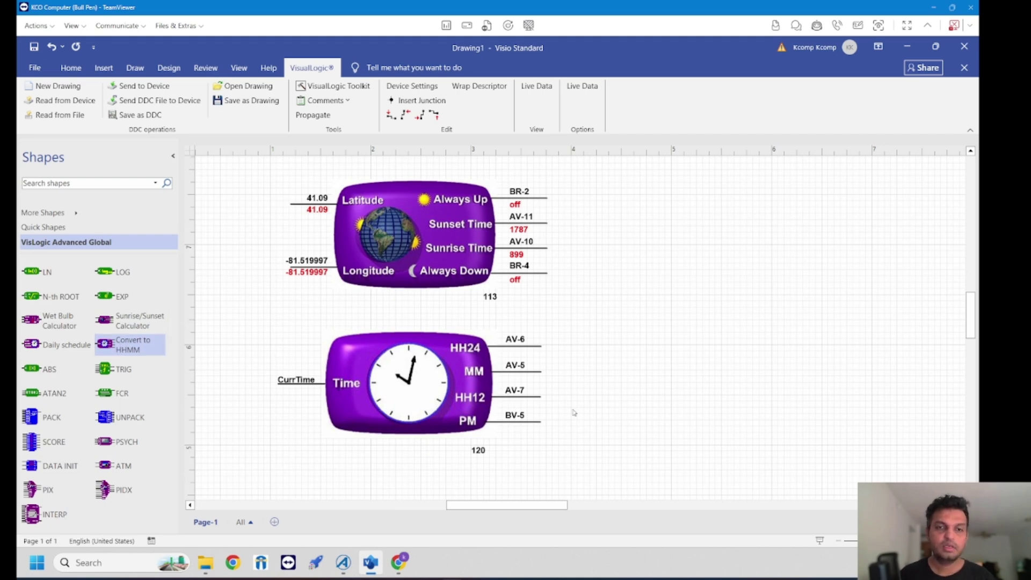
click(439, 396)
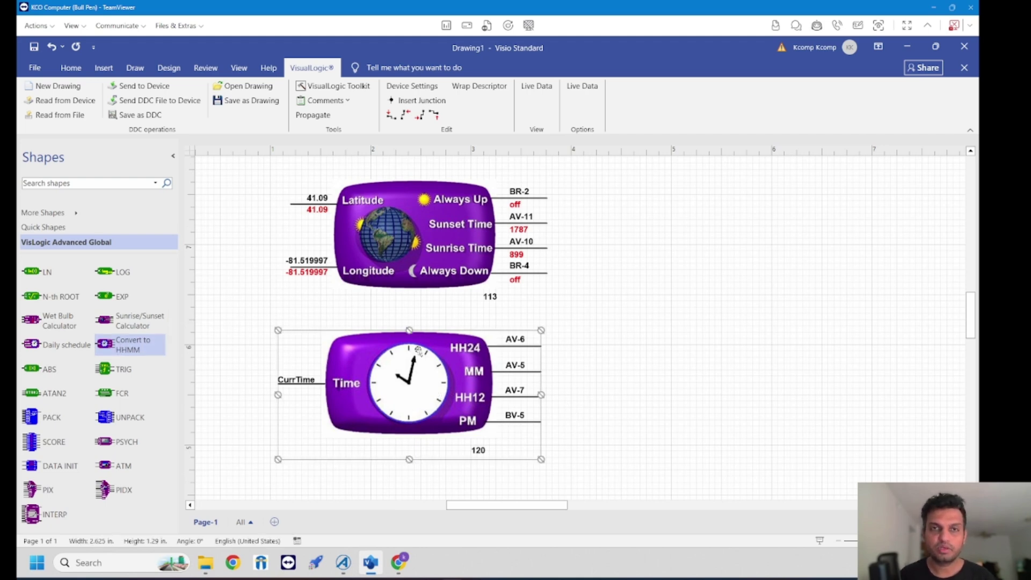
click(537, 87)
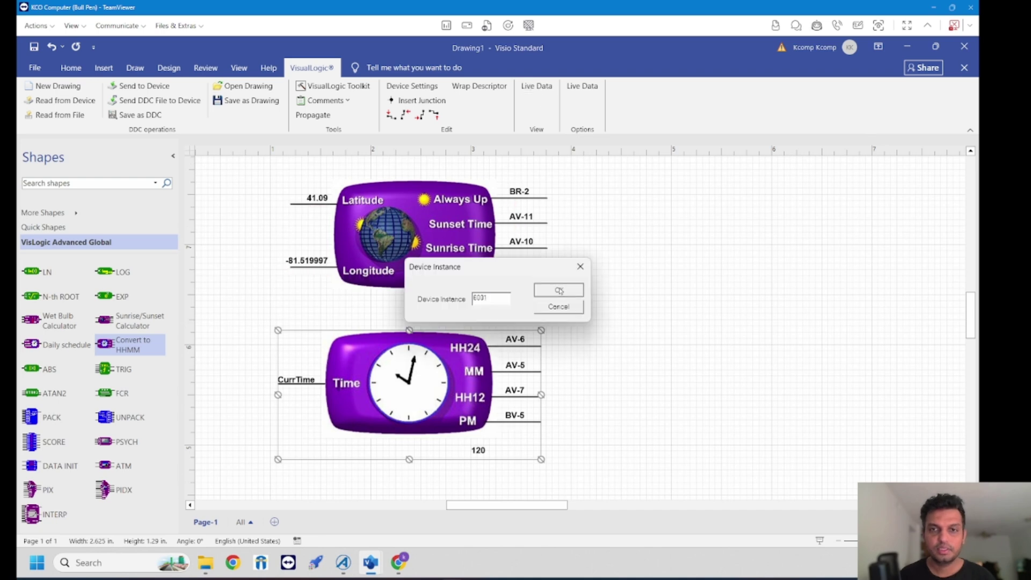
click(558, 290)
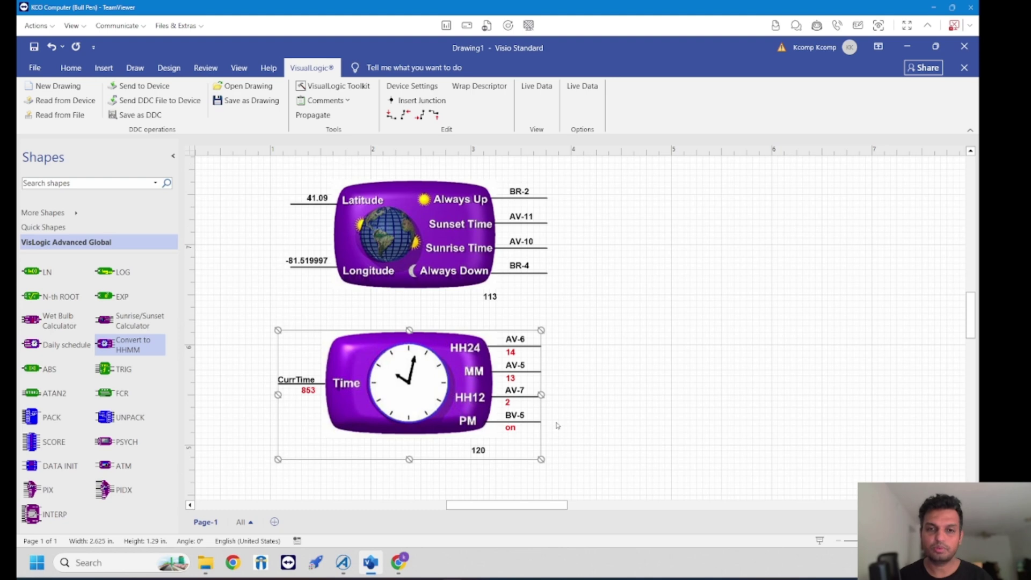
click(627, 416)
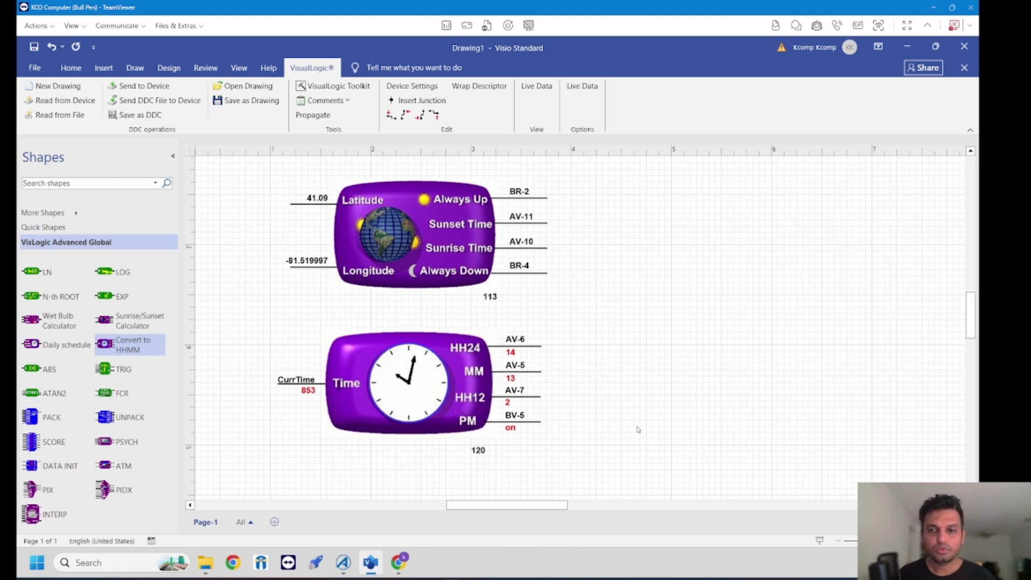
key(ctrl+shift+w)
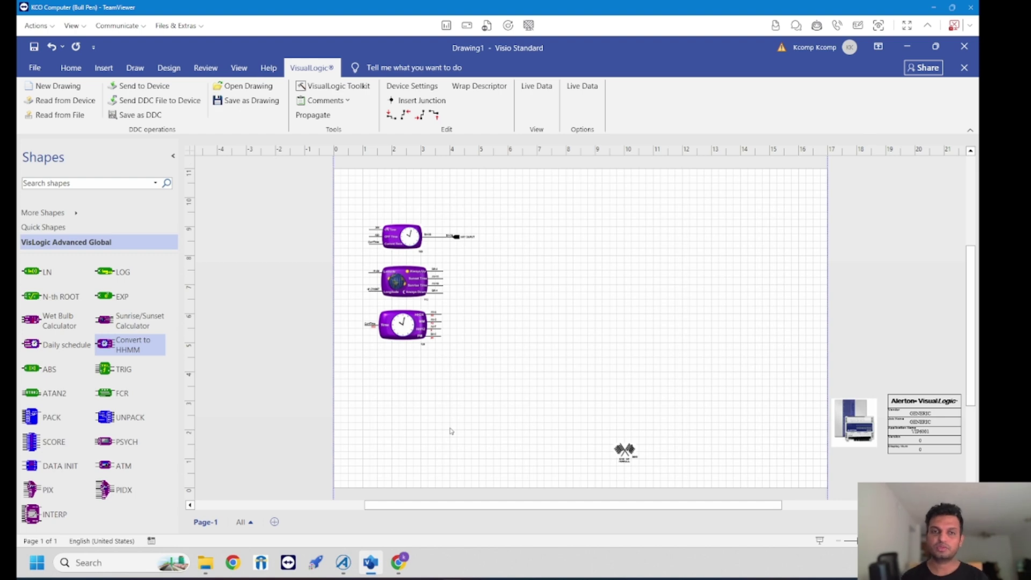